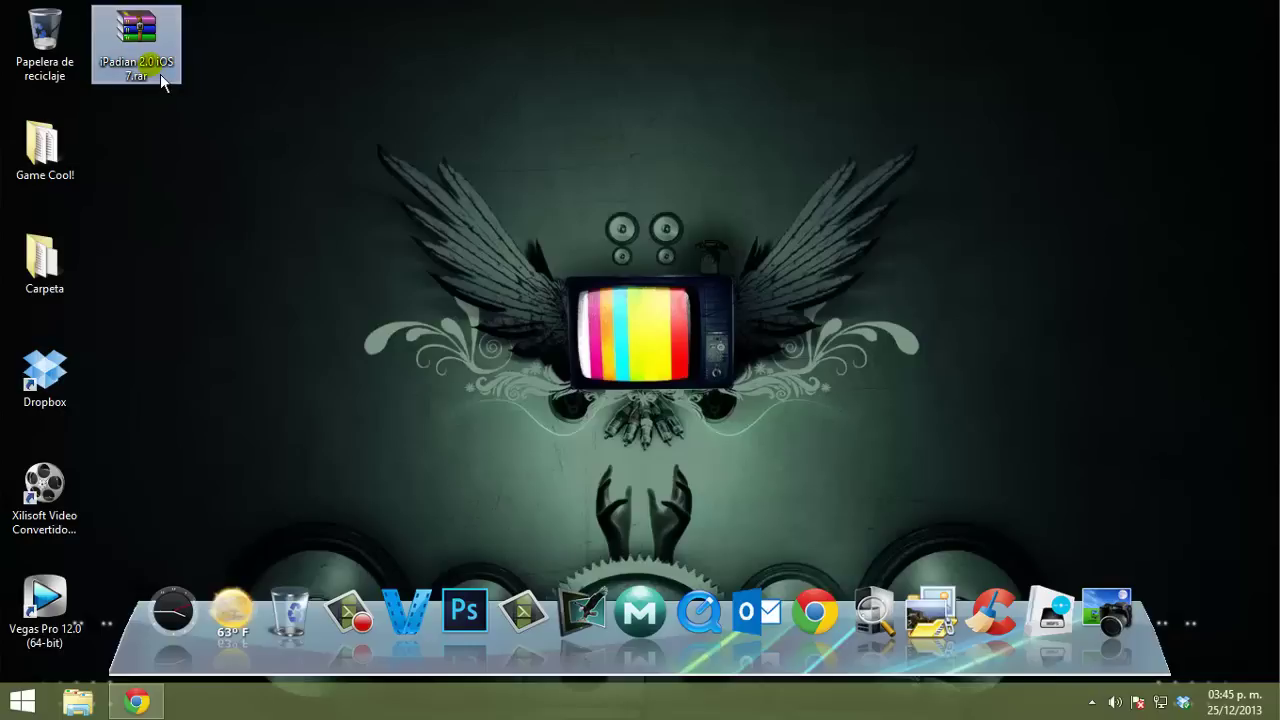
Step: View the iPadian 2.0 iOS 7 entry on the Descargas page of alkanvlogs.jimdo.com, then return to the desktop
{"action": "left_click", "coordinate": [160, 76]}
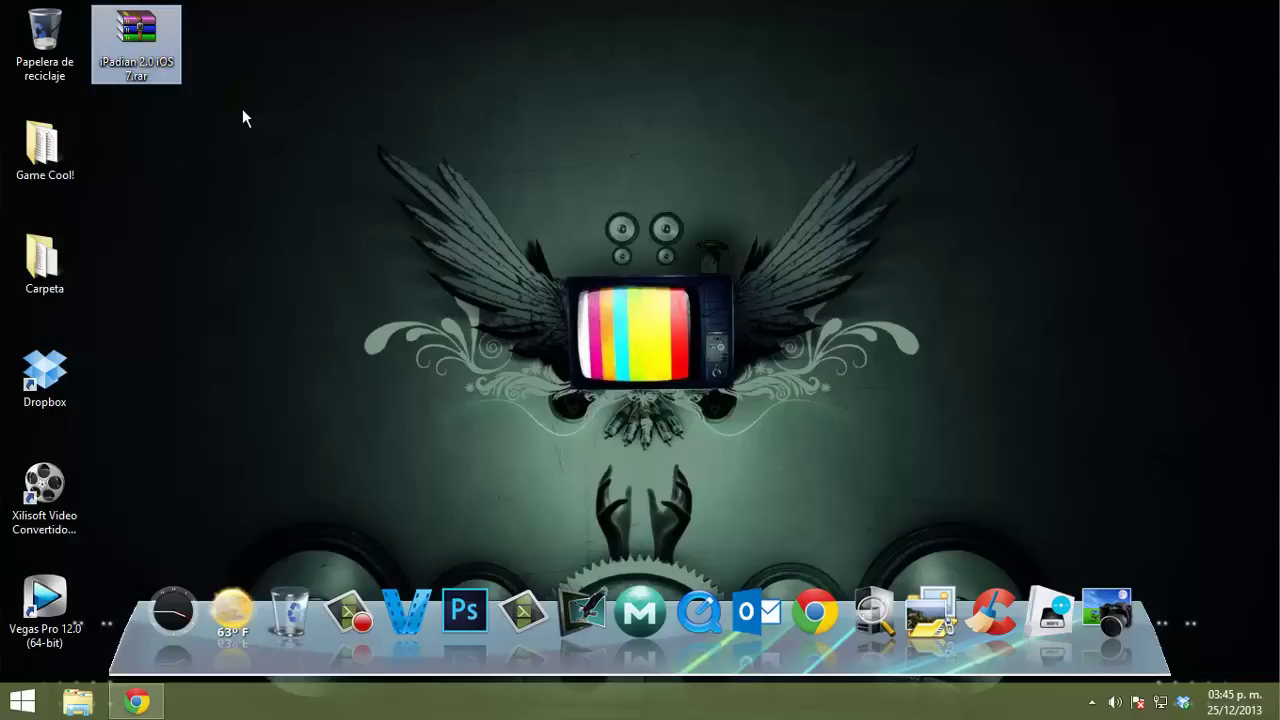
{"action": "left_click", "coordinate": [235, 128]}
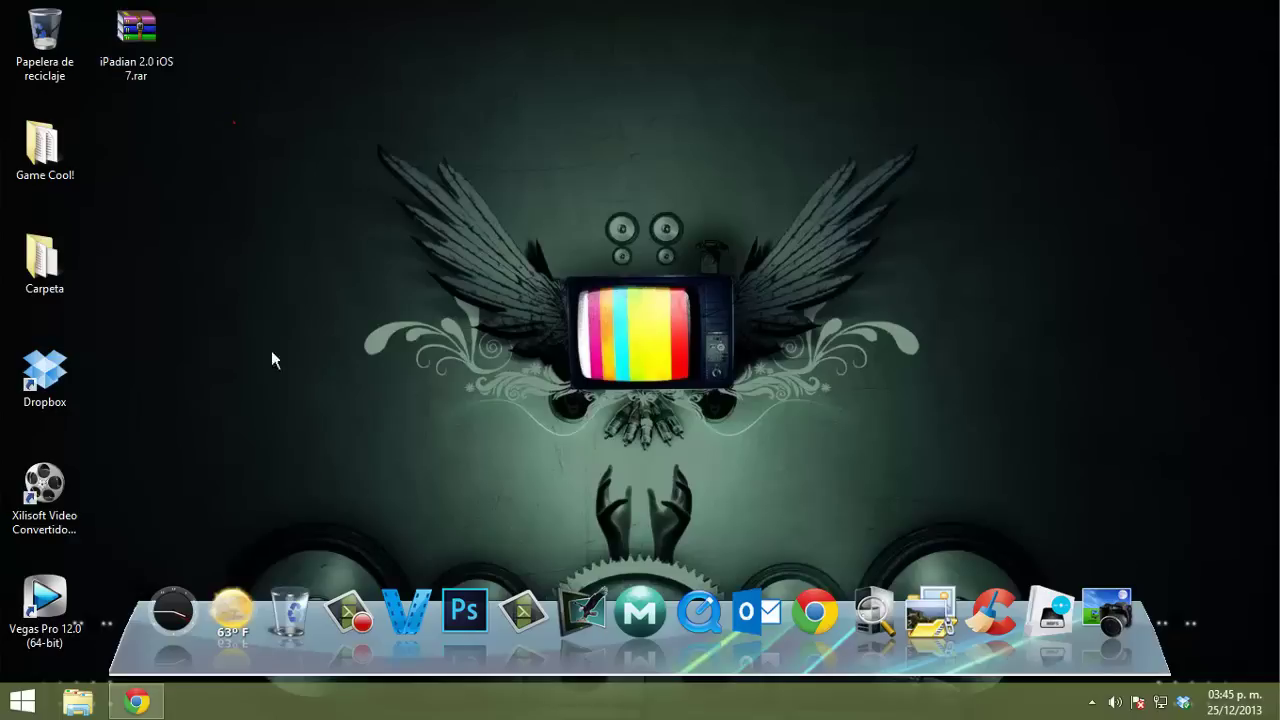
{"action": "left_click", "coordinate": [152, 698]}
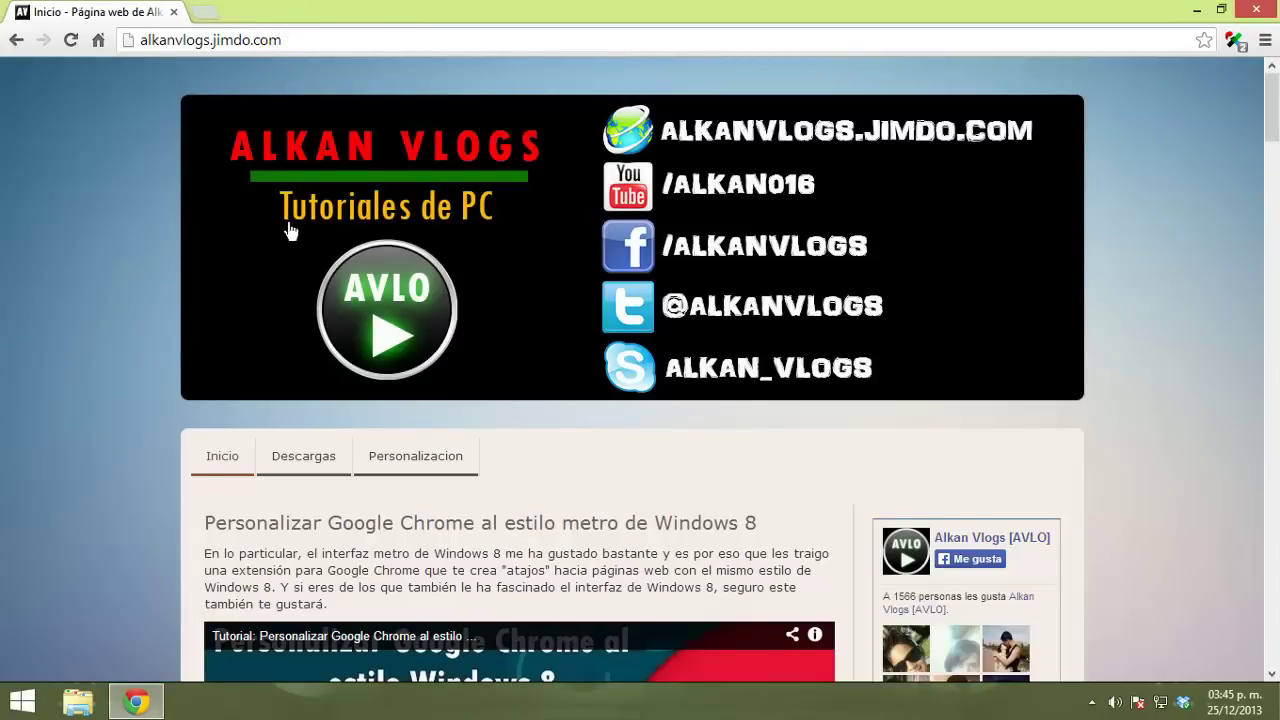
{"action": "left_click", "coordinate": [330, 465]}
{"action": "left_click_drag", "start_coordinate": [1272, 100], "coordinate": [1262, 660]}
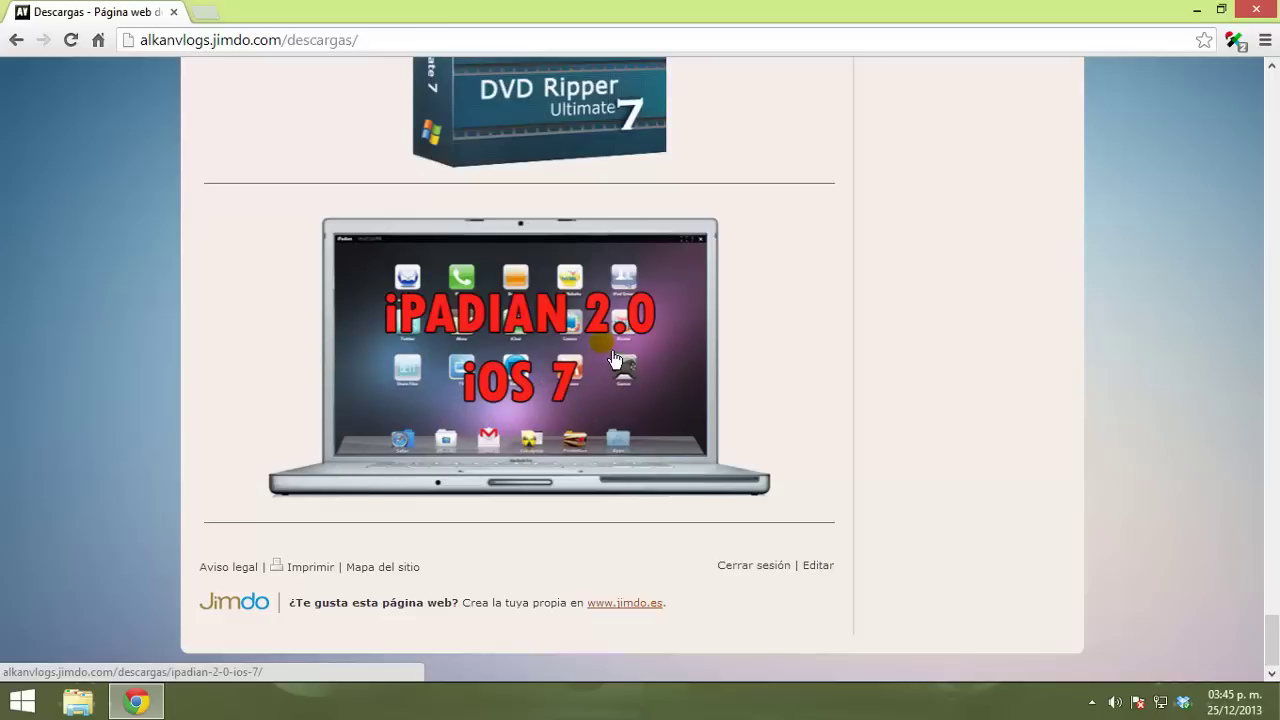
{"action": "mouse_move", "coordinate": [1278, 2]}
{"action": "left_click", "coordinate": [1203, 10]}
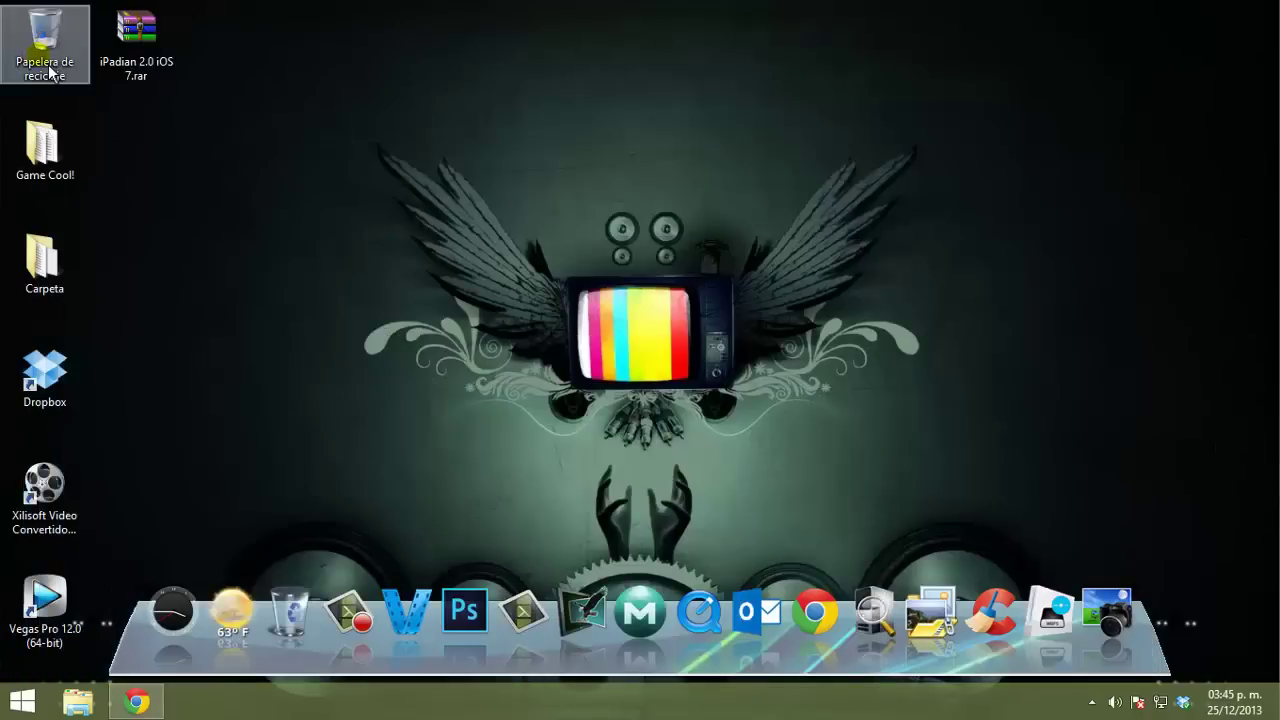
Step: Extract iPadian.exe from the archive "iPadian 2.0 iOS 7.rar" onto the desktop and close the archive
{"action": "double_click", "coordinate": [178, 52]}
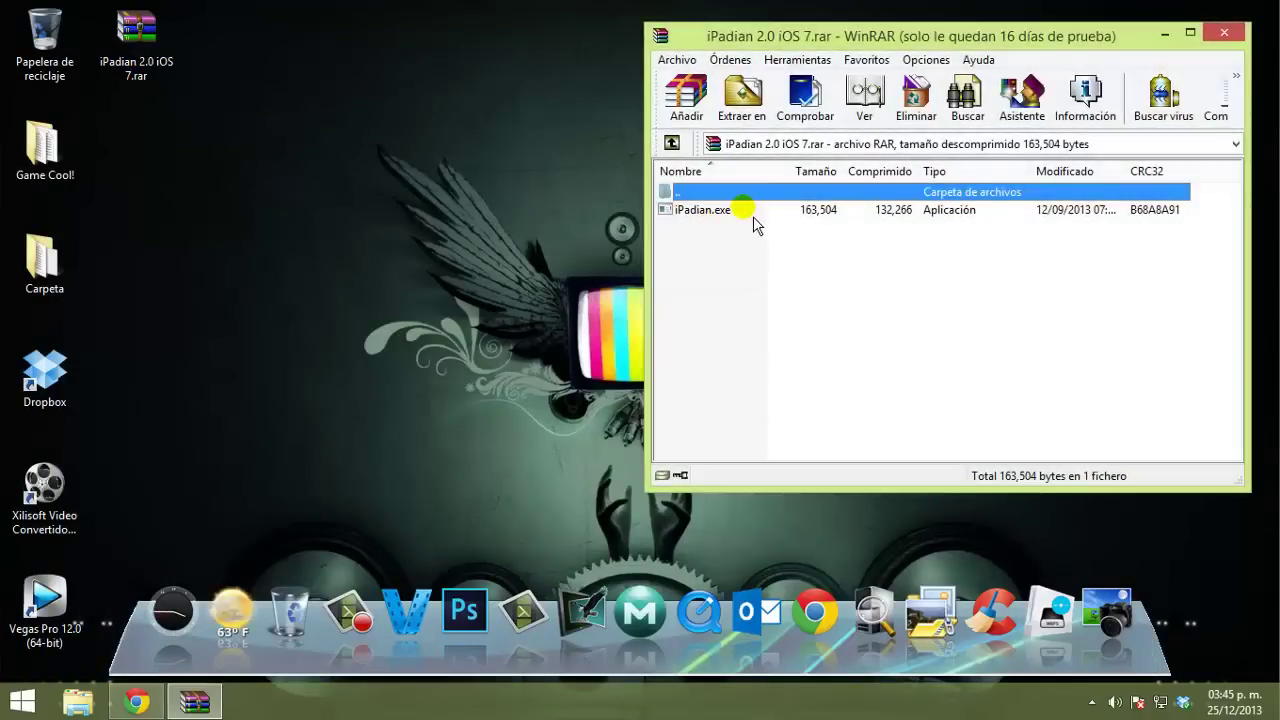
{"action": "left_click", "coordinate": [752, 212]}
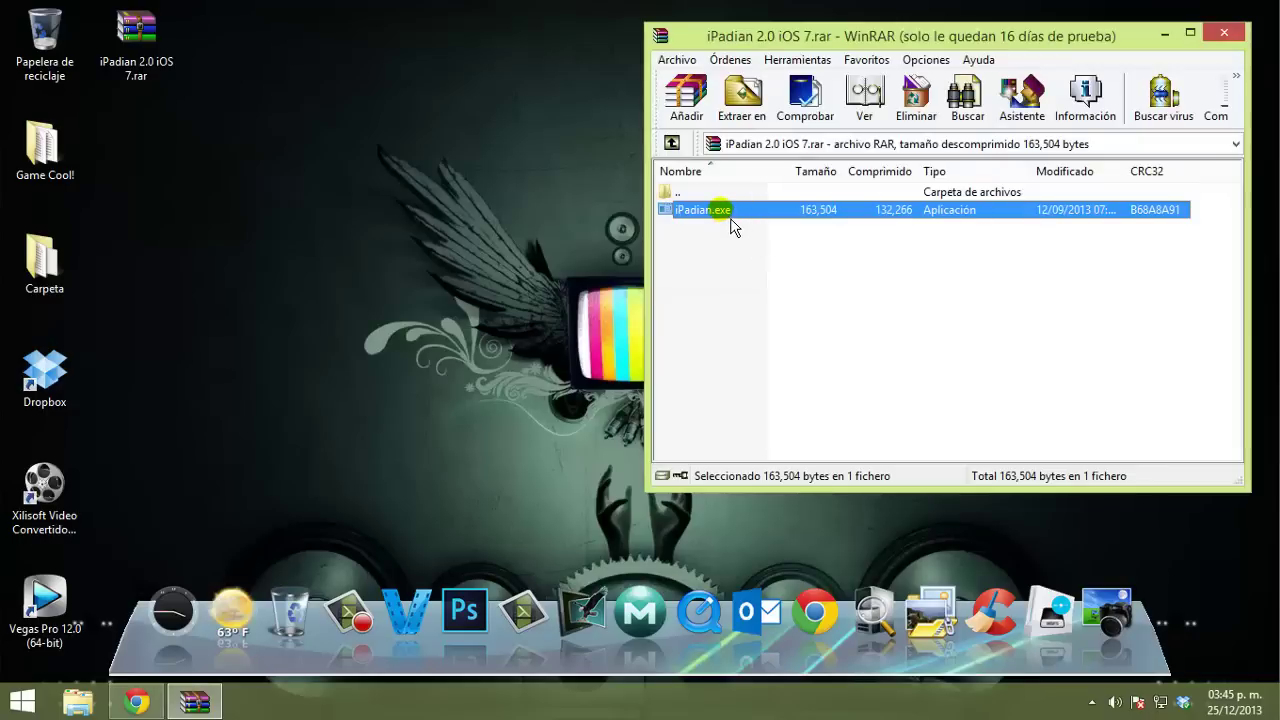
{"action": "left_click_drag", "start_coordinate": [735, 219], "coordinate": [139, 152]}
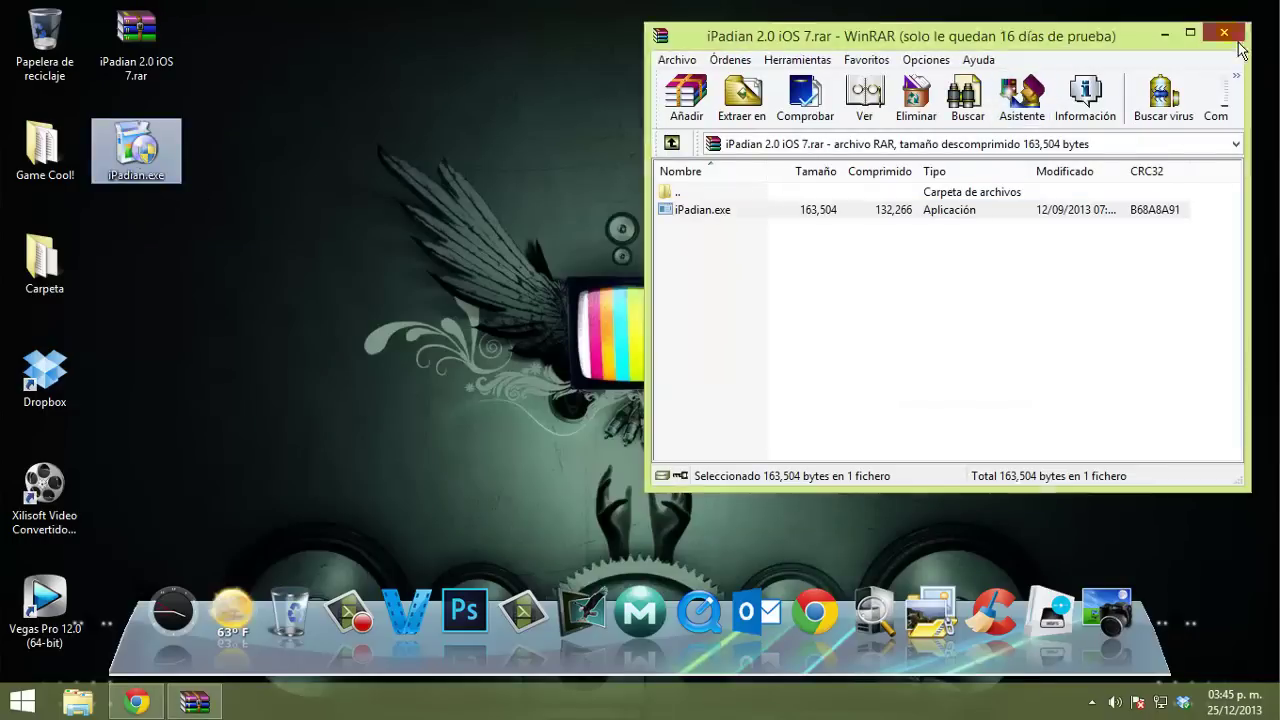
{"action": "left_click", "coordinate": [1224, 33]}
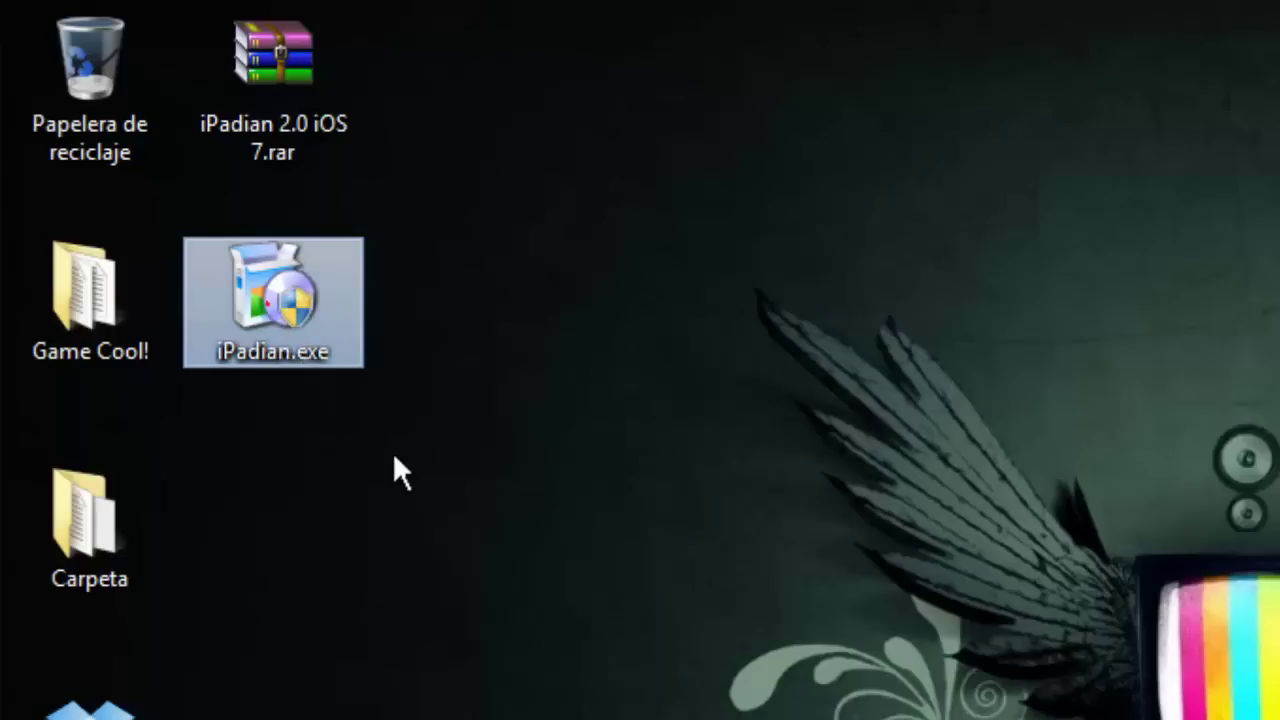
Step: Create a new folder on the desktop named "iPadian 2"
{"action": "left_click", "coordinate": [356, 382]}
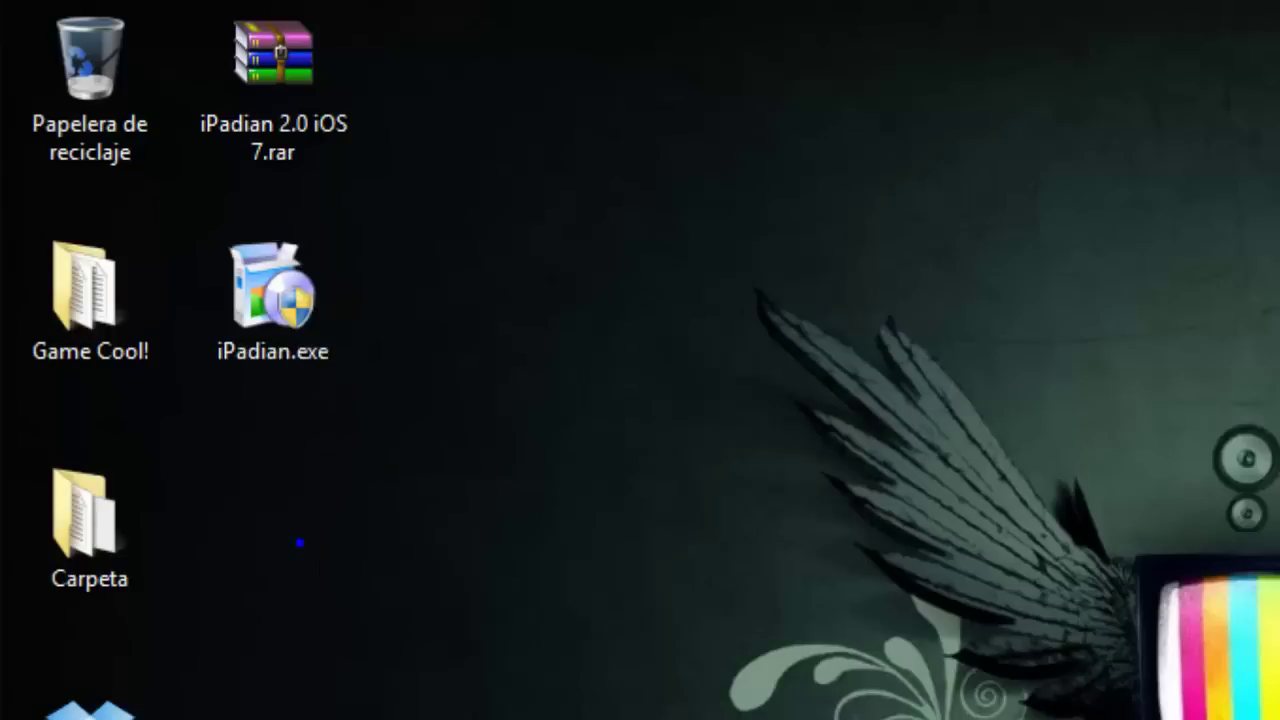
{"action": "right_click", "coordinate": [300, 543]}
{"action": "key", "text": "ctrl+shift+n"}
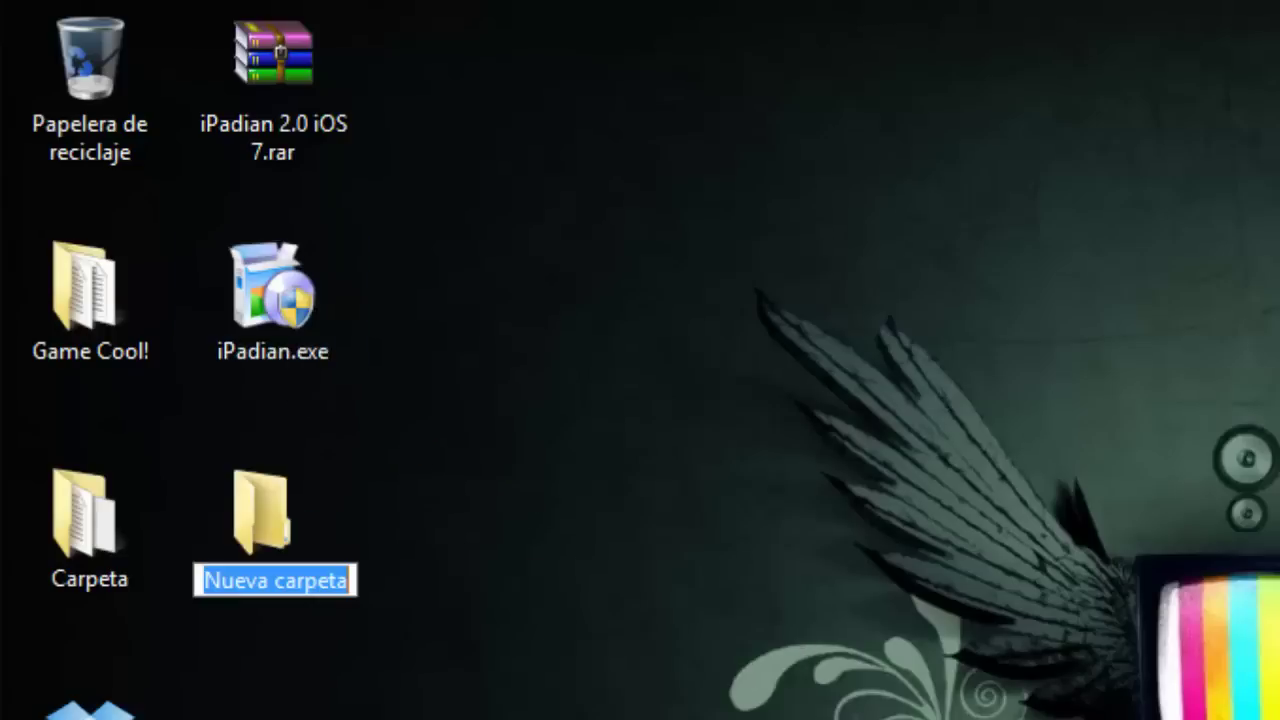
{"action": "type", "text": "iPadian 2"}
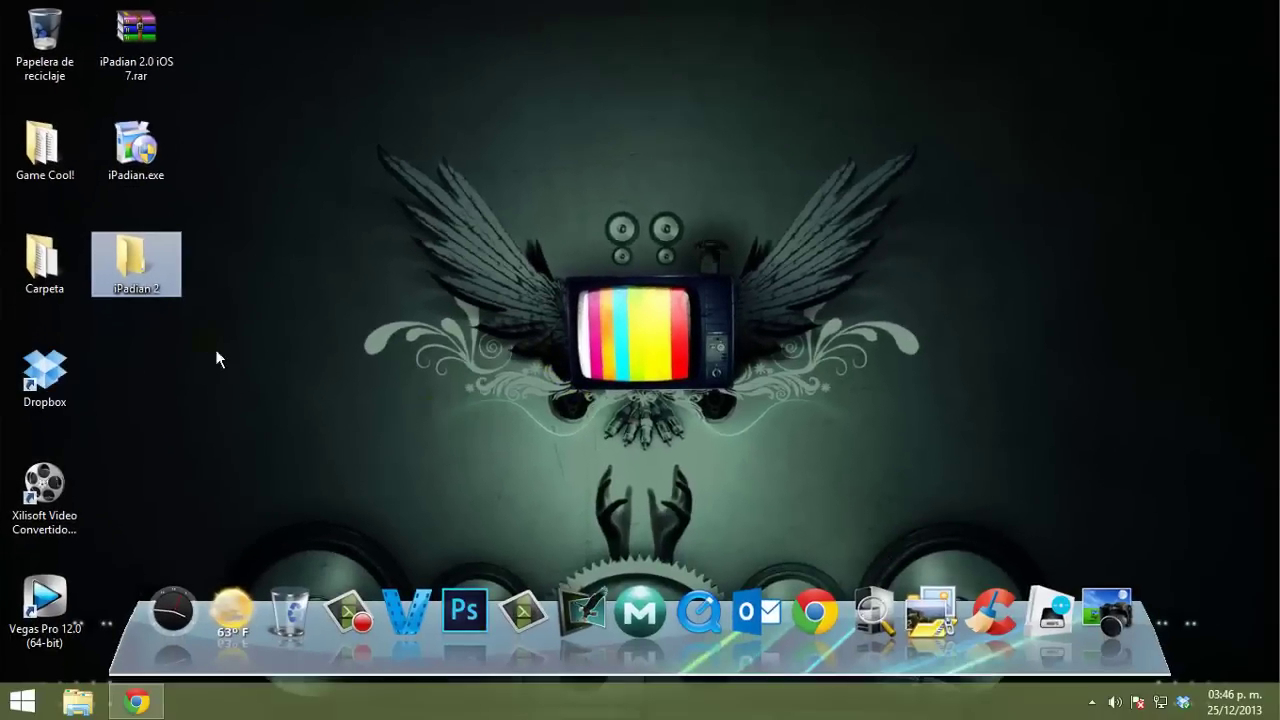
{"action": "left_click", "coordinate": [707, 522]}
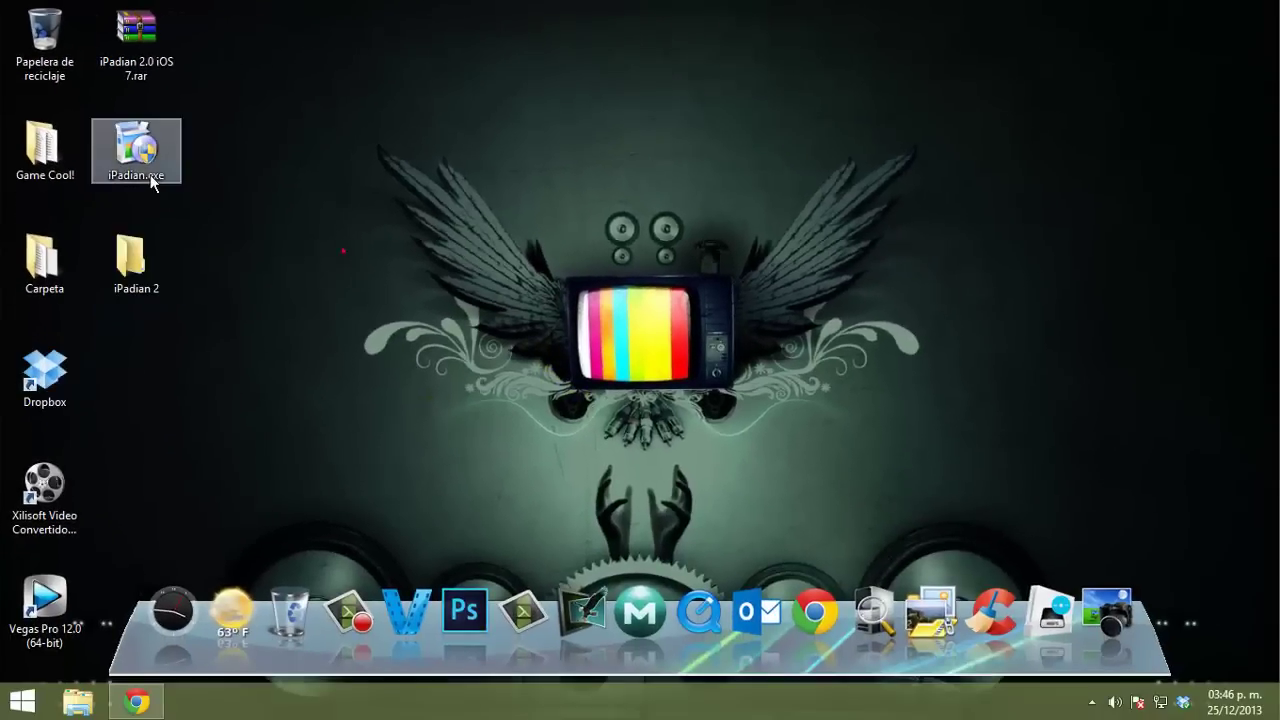
Step: Run the extracted iPadian.exe installer and skip the bundled offers, including Lollipop
{"action": "left_click", "coordinate": [122, 272]}
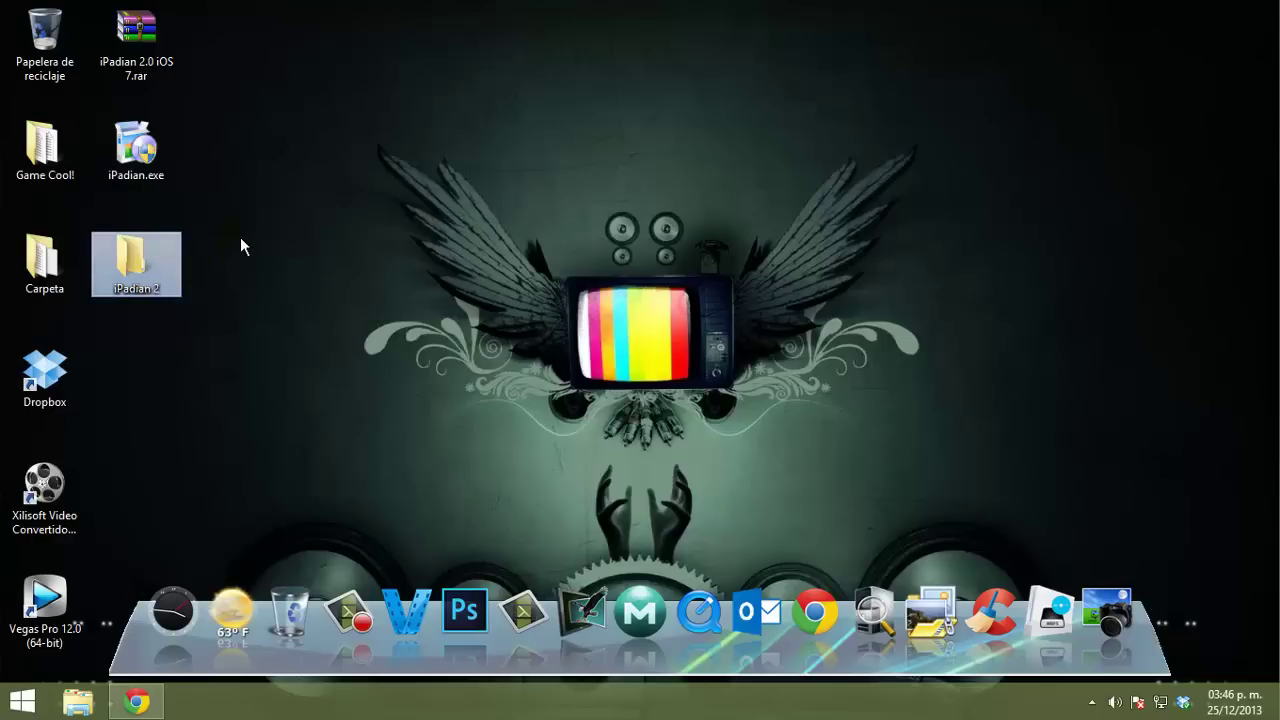
{"action": "left_click", "coordinate": [232, 197]}
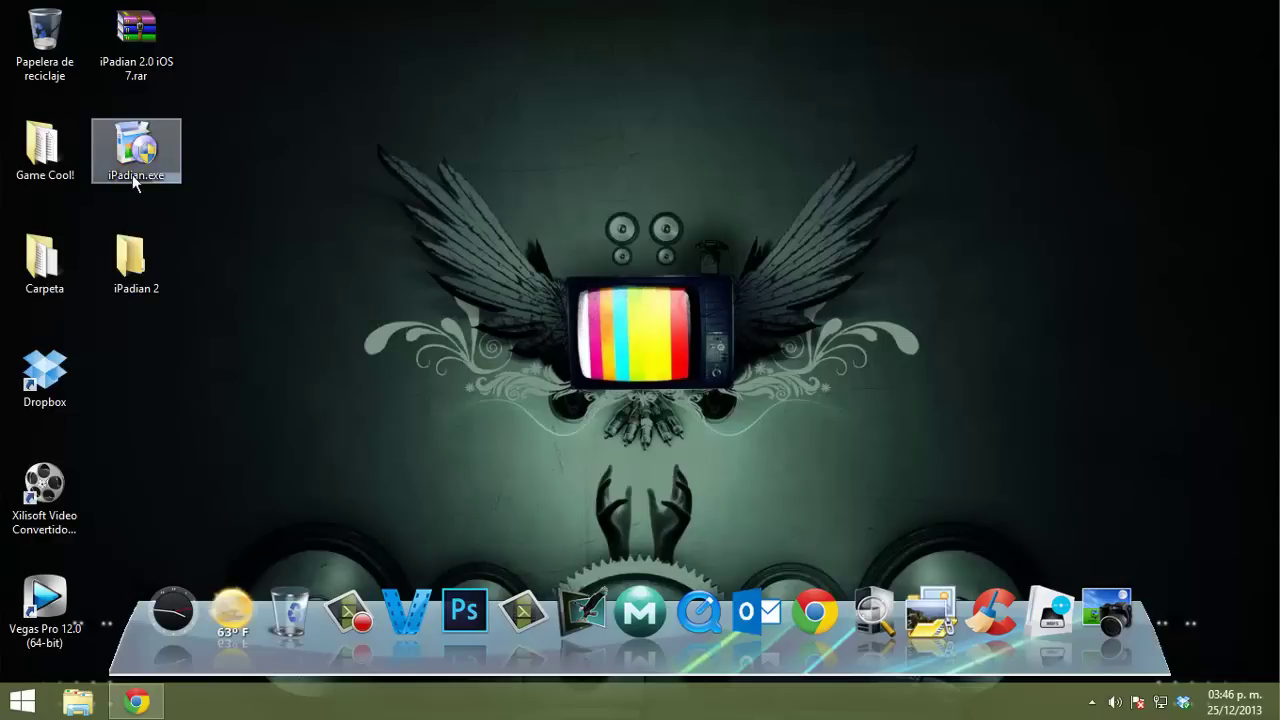
{"action": "double_click", "coordinate": [140, 180]}
{"action": "left_click", "coordinate": [728, 393]}
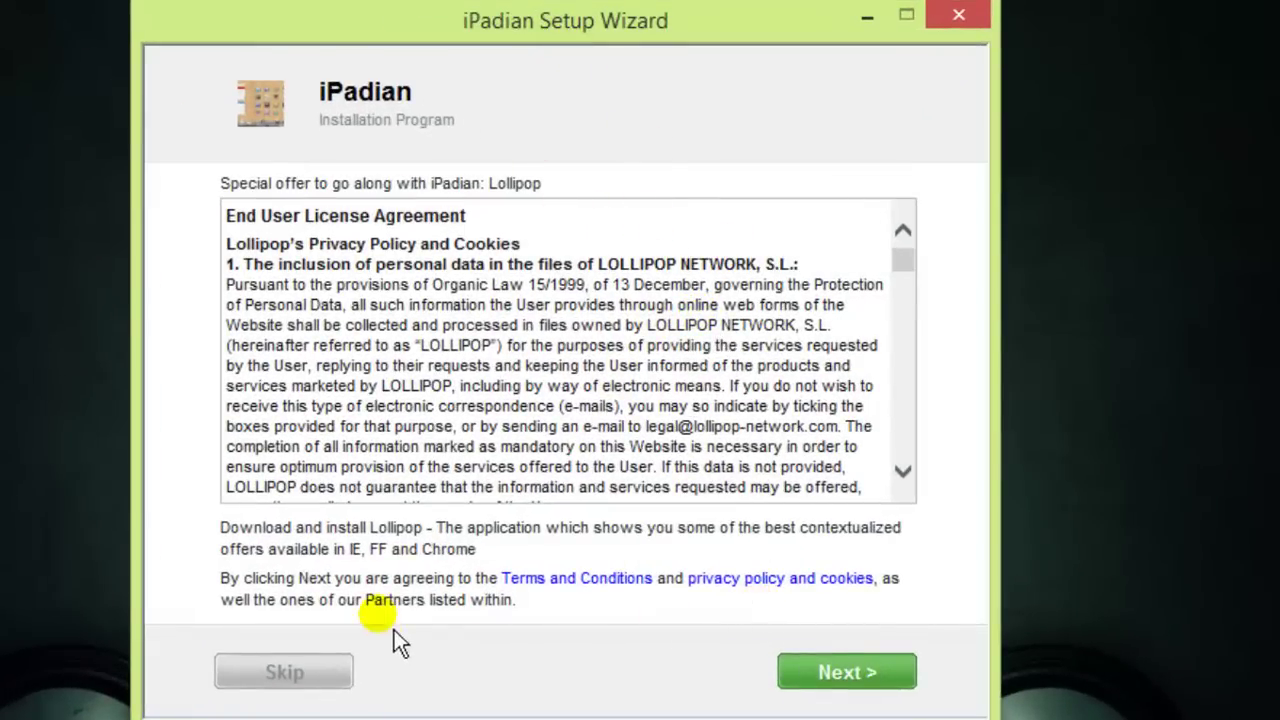
{"action": "left_click", "coordinate": [334, 676]}
{"action": "left_click", "coordinate": [284, 672]}
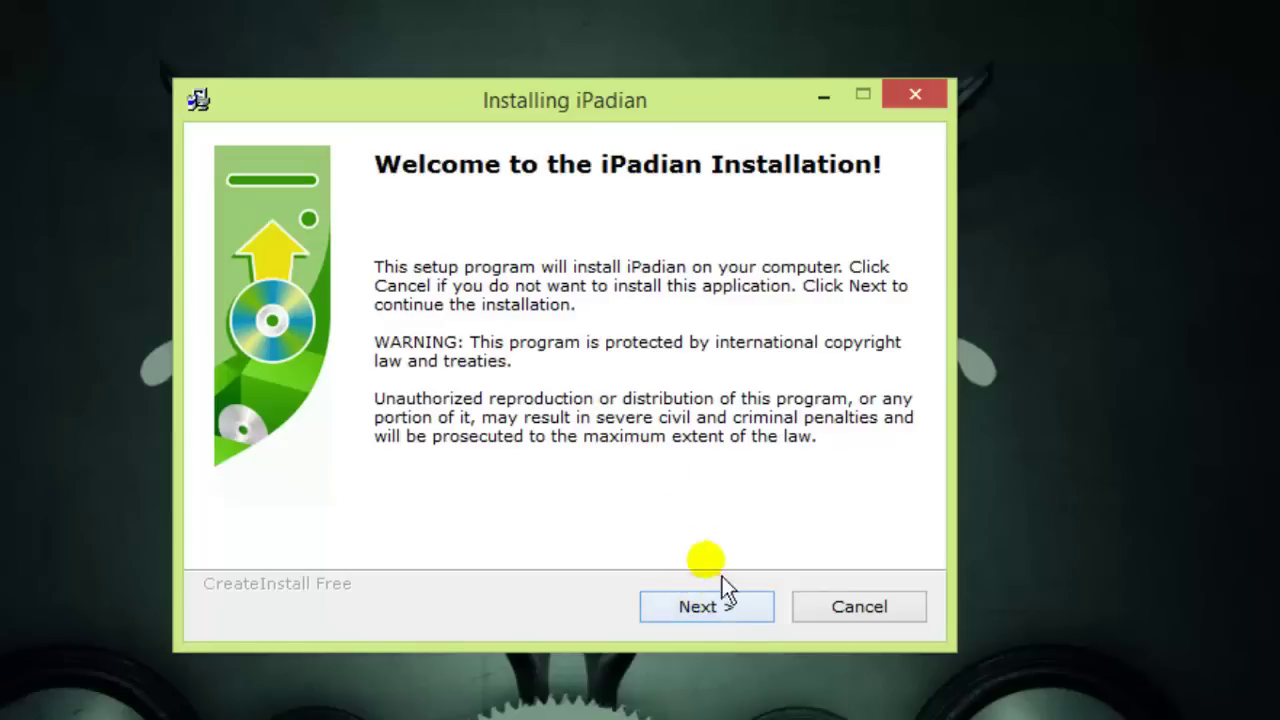
Step: Choose the desktop folder "iPadian 2" as the installation destination and continue the iPadian installation
{"action": "left_click", "coordinate": [741, 620]}
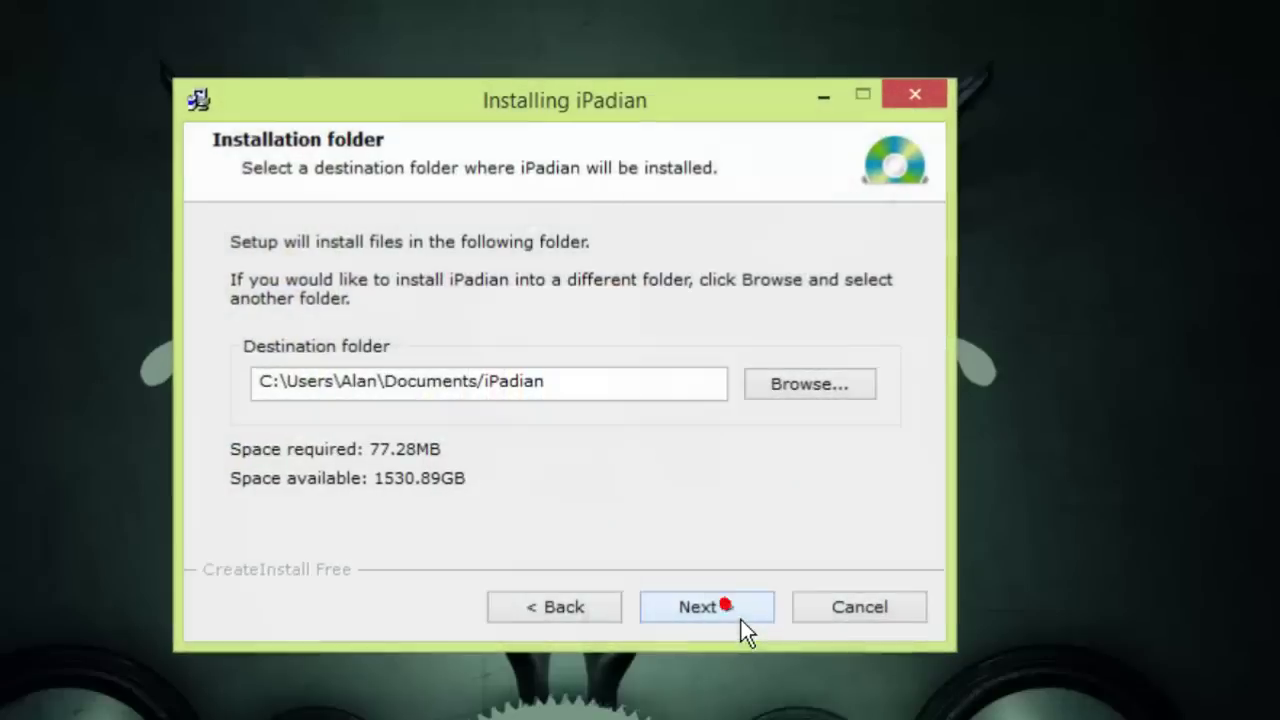
{"action": "left_click", "coordinate": [826, 405]}
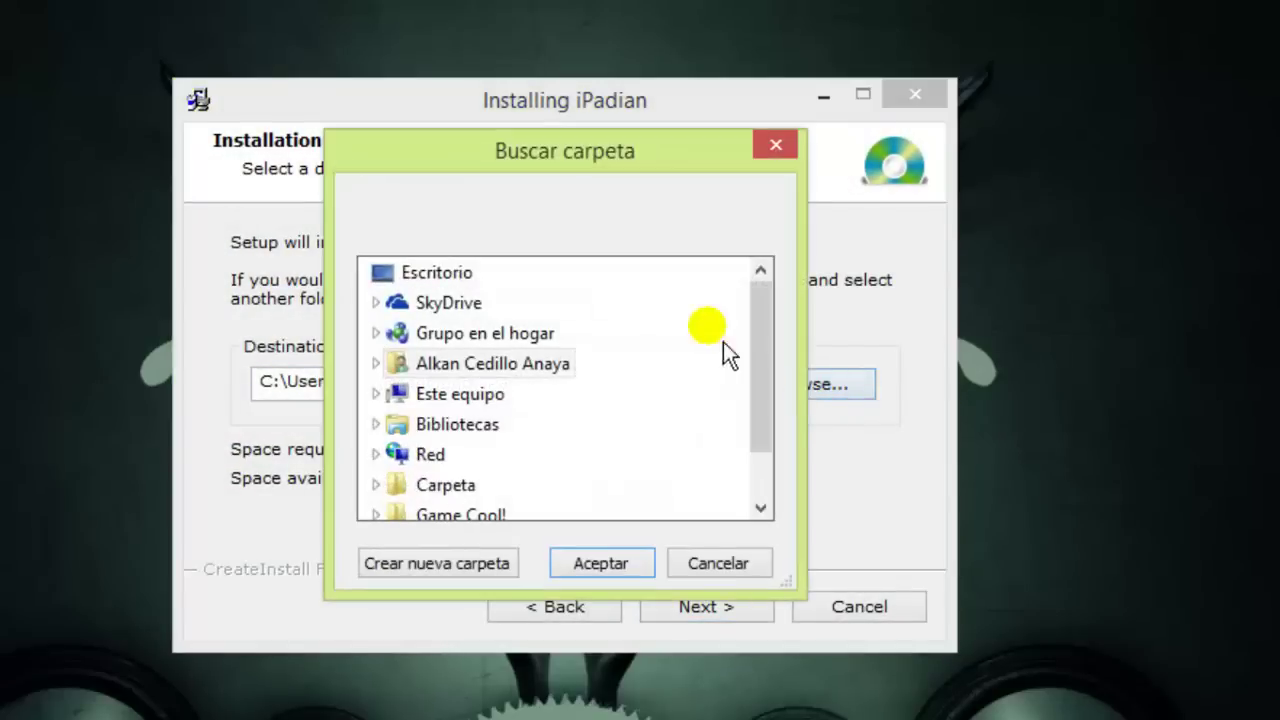
{"action": "left_click", "coordinate": [445, 271]}
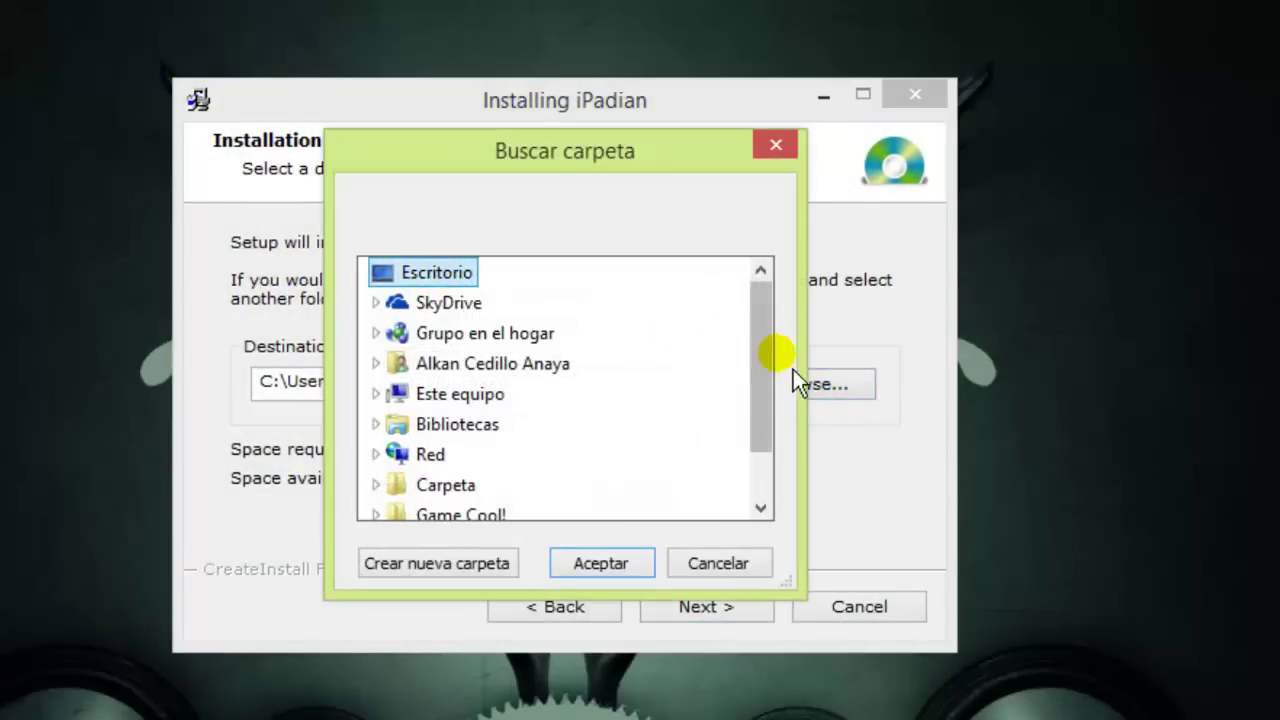
{"action": "left_click_drag", "start_coordinate": [784, 405], "coordinate": [780, 466]}
{"action": "left_click", "coordinate": [478, 492]}
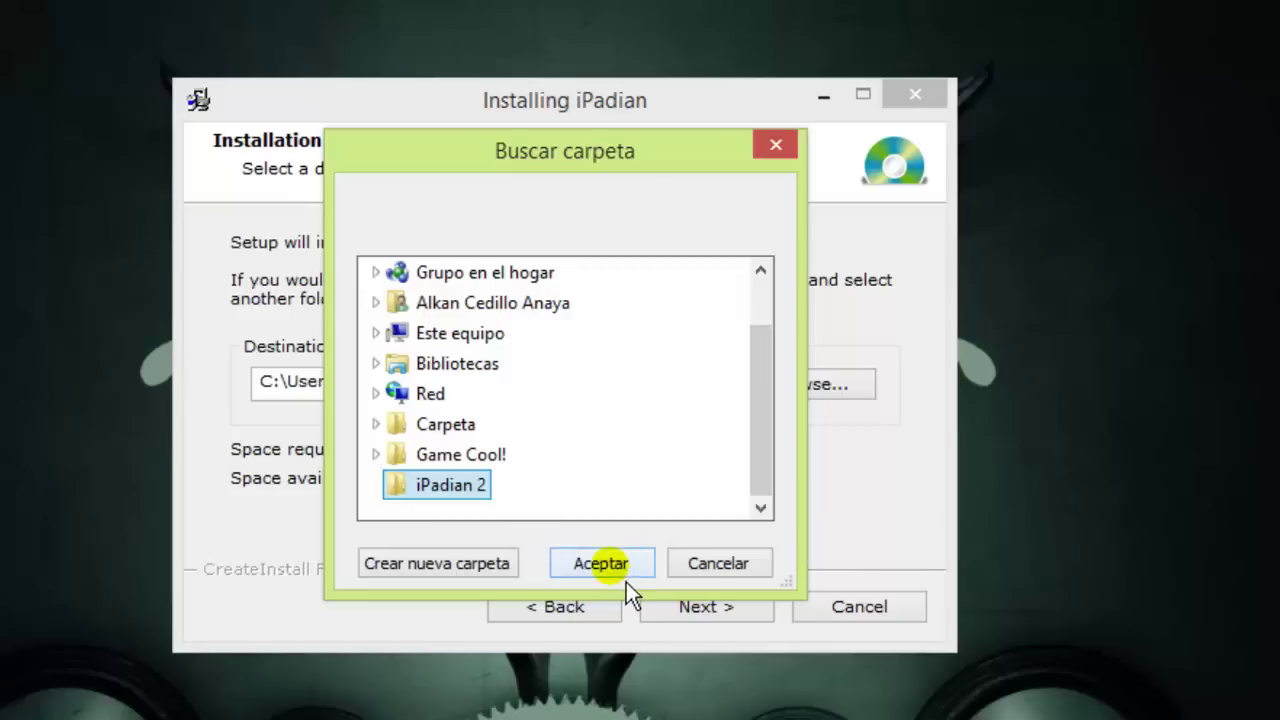
{"action": "left_click", "coordinate": [601, 563]}
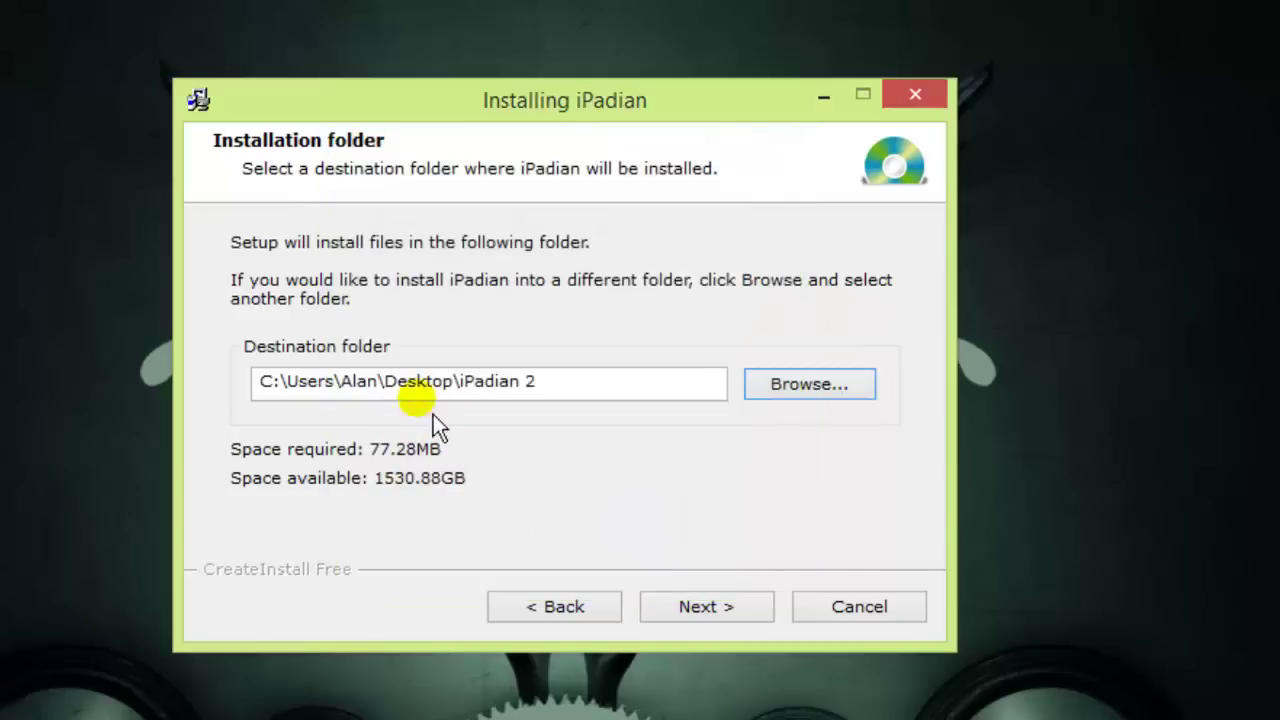
{"action": "key", "text": "shift+Tab"}
{"action": "left_click", "coordinate": [722, 607]}
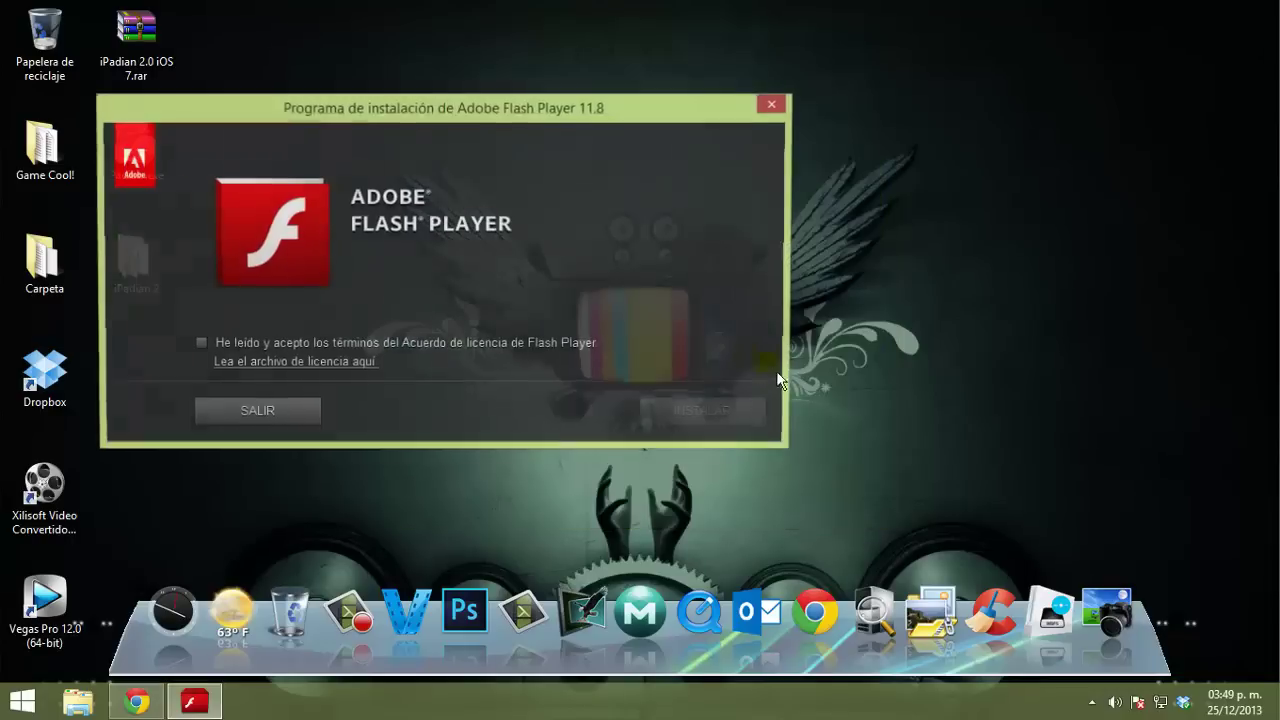
Step: Accept the licence terms, install Adobe Flash Player 11.8, and finish the iPadian setup
{"action": "left_click_drag", "start_coordinate": [412, 130], "coordinate": [580, 107]}
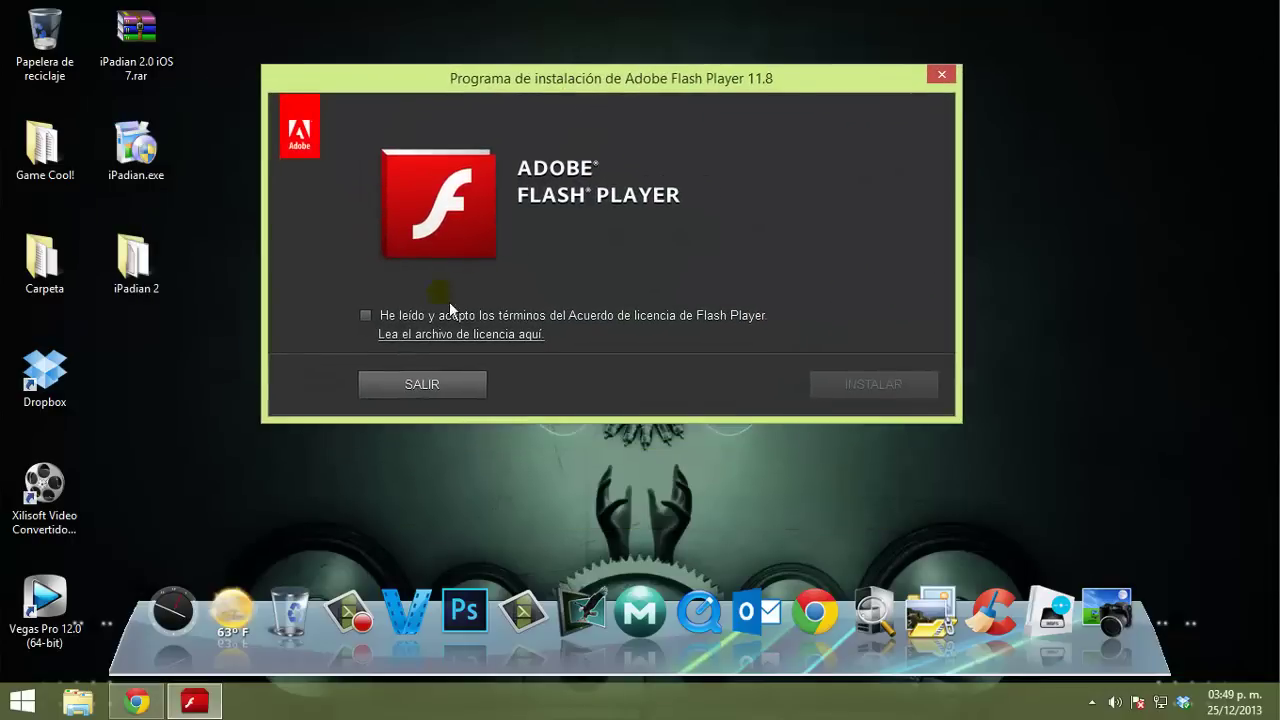
{"action": "left_click", "coordinate": [395, 318]}
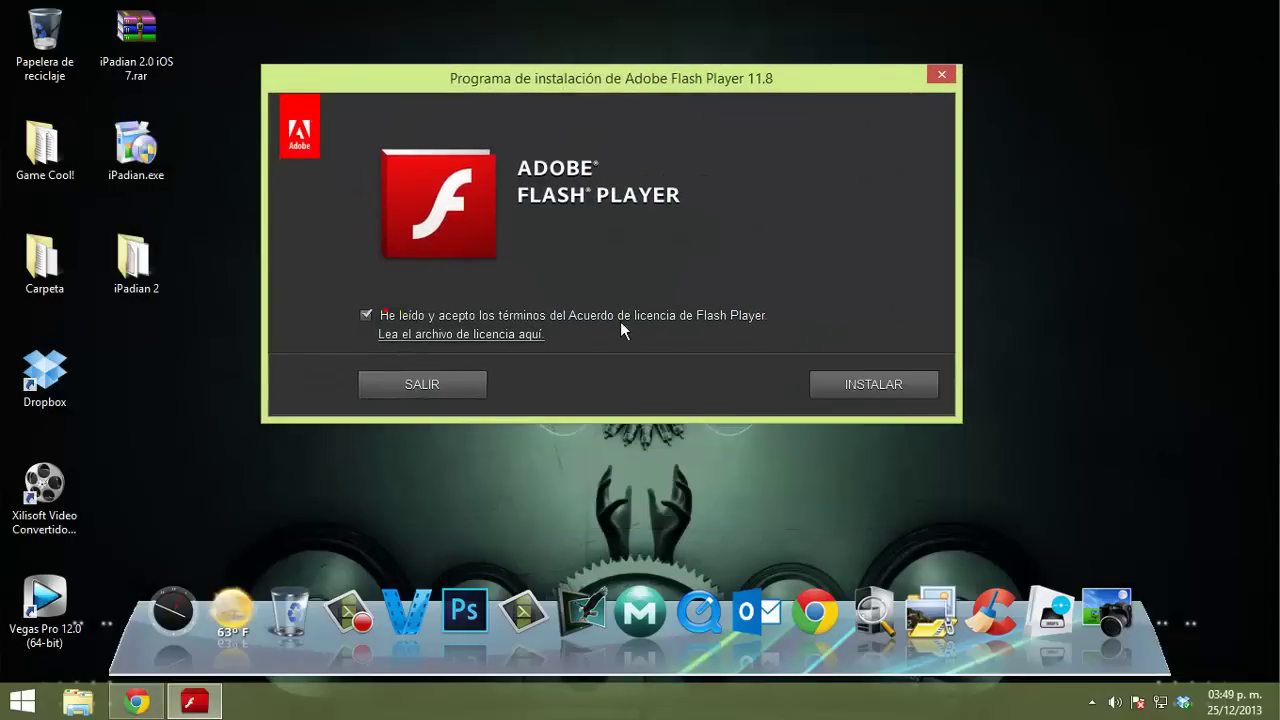
{"action": "left_click", "coordinate": [861, 387]}
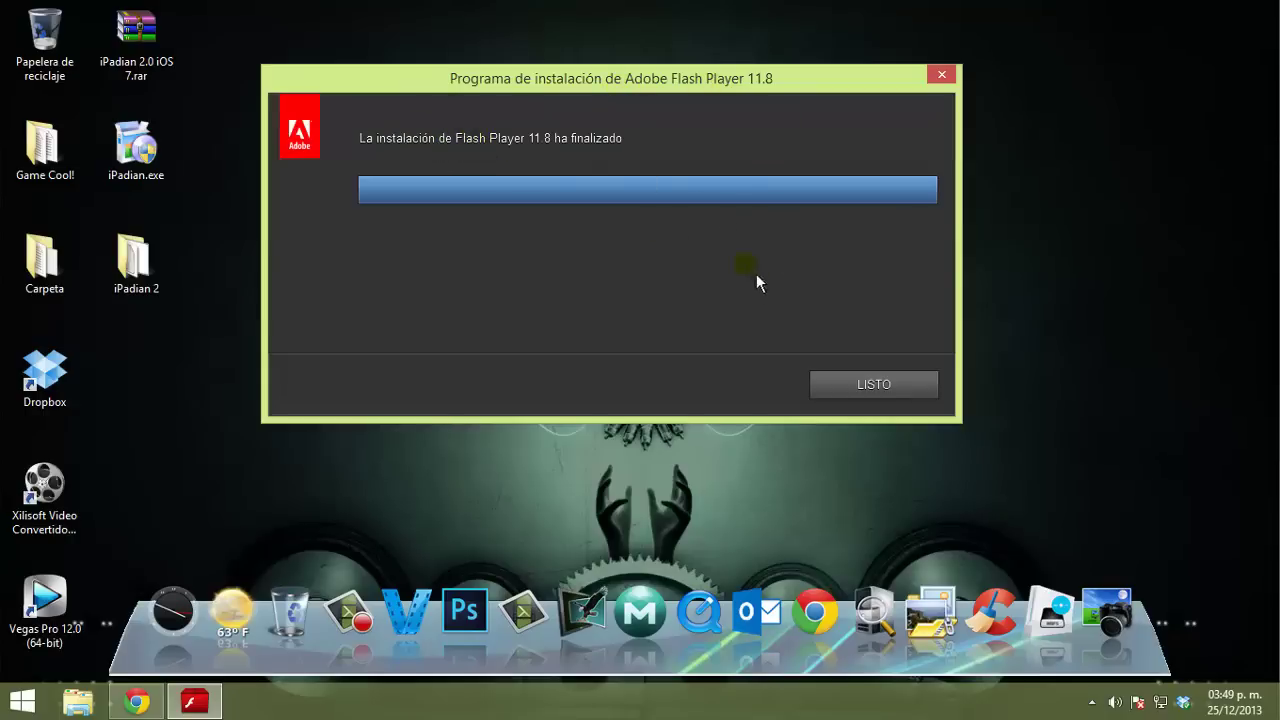
{"action": "left_click", "coordinate": [862, 386]}
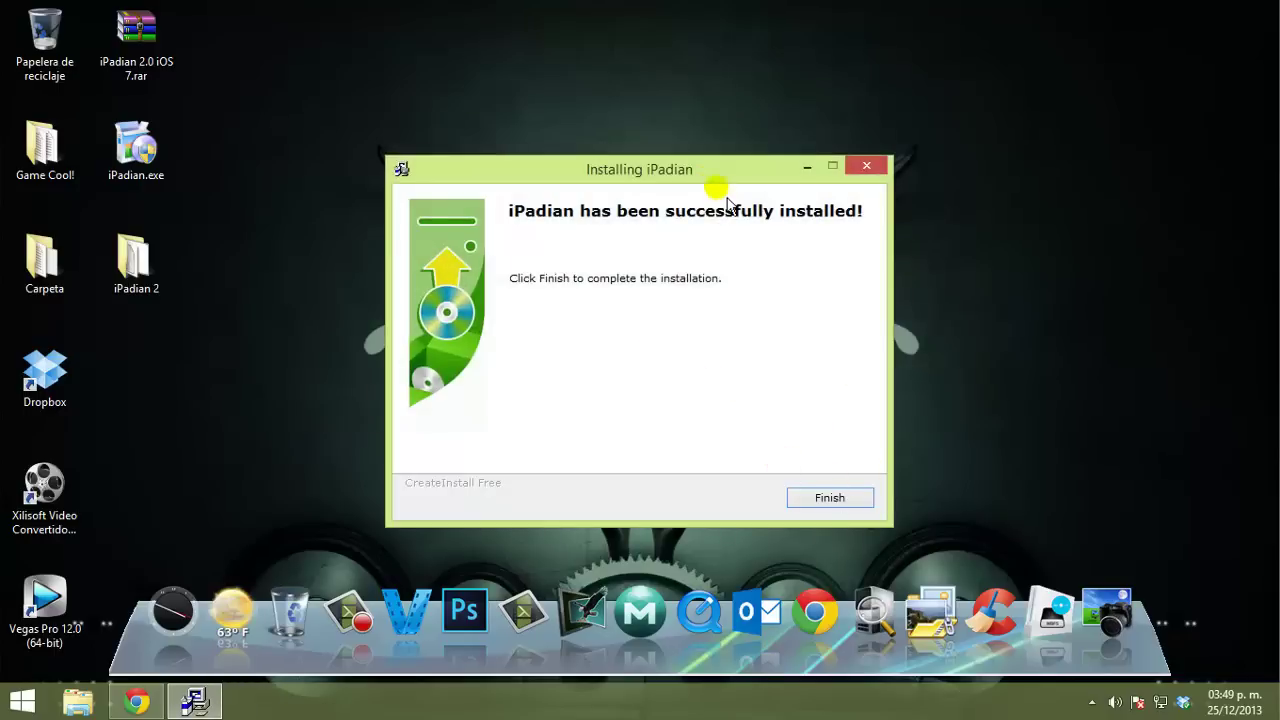
{"action": "left_click", "coordinate": [830, 497]}
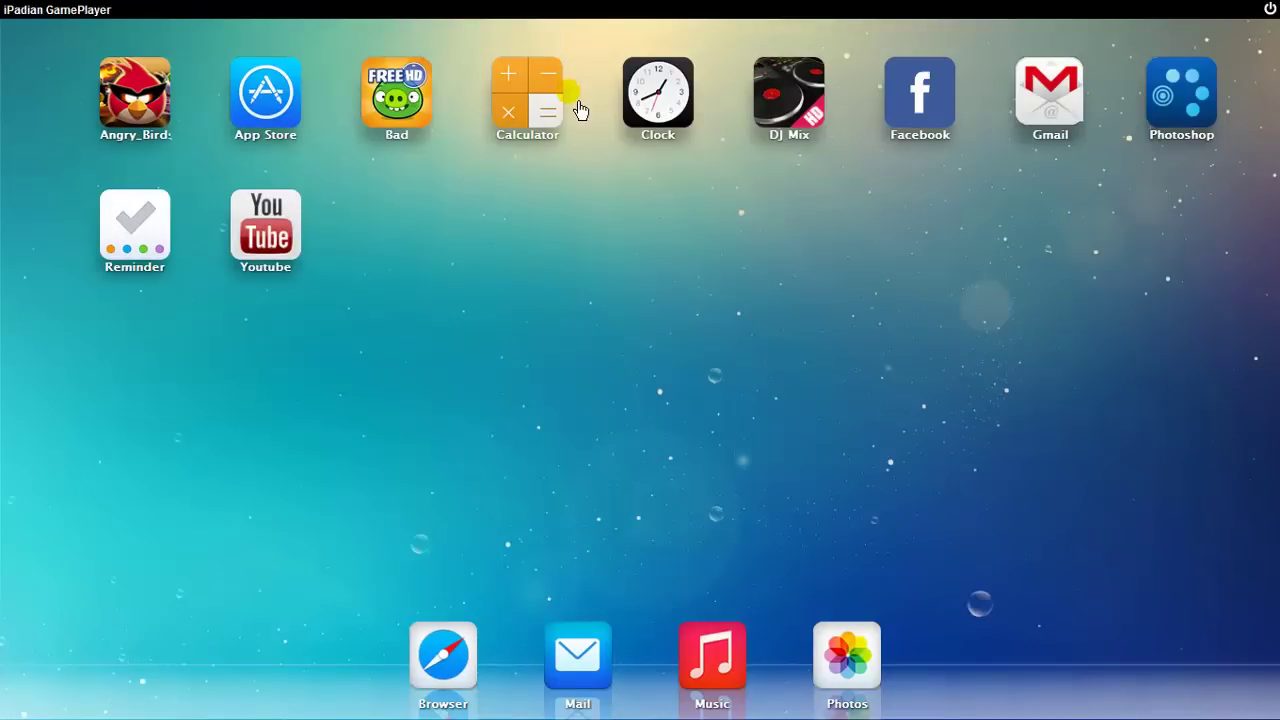
Step: Open the YouTube app from the iPadian home screen and look at its side menu
{"action": "left_click", "coordinate": [277, 128]}
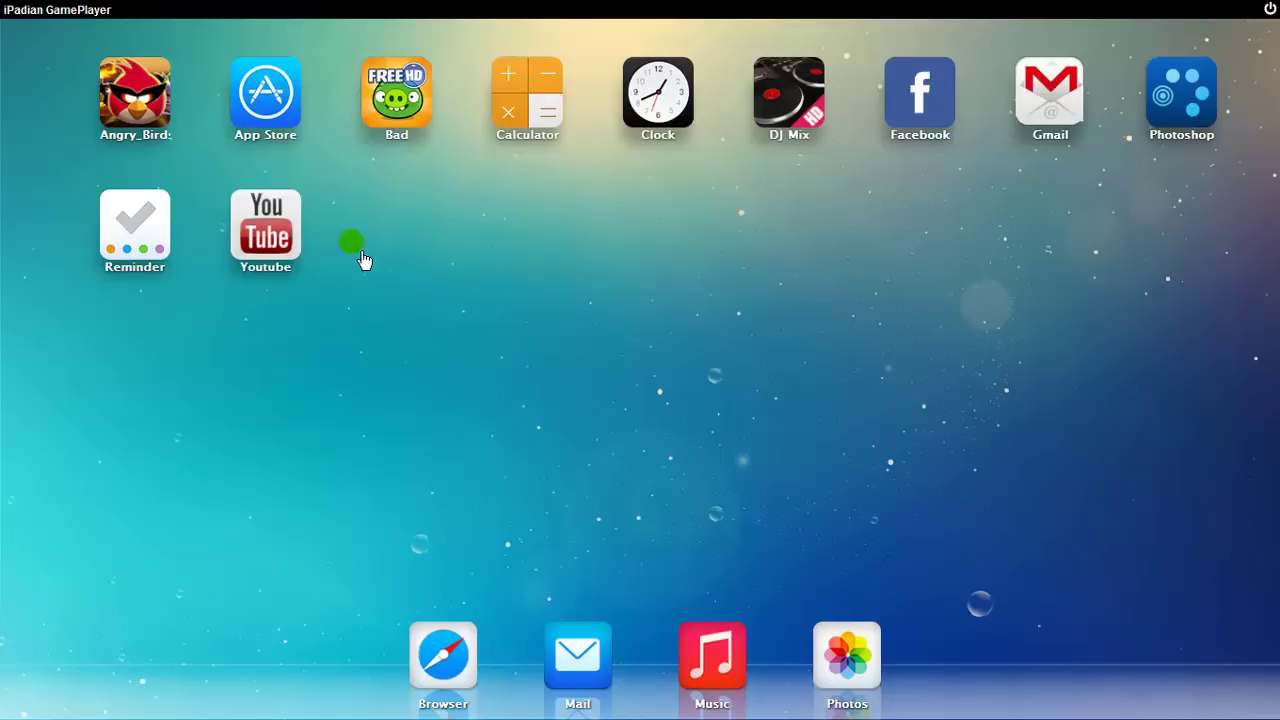
{"action": "left_click", "coordinate": [1062, 118]}
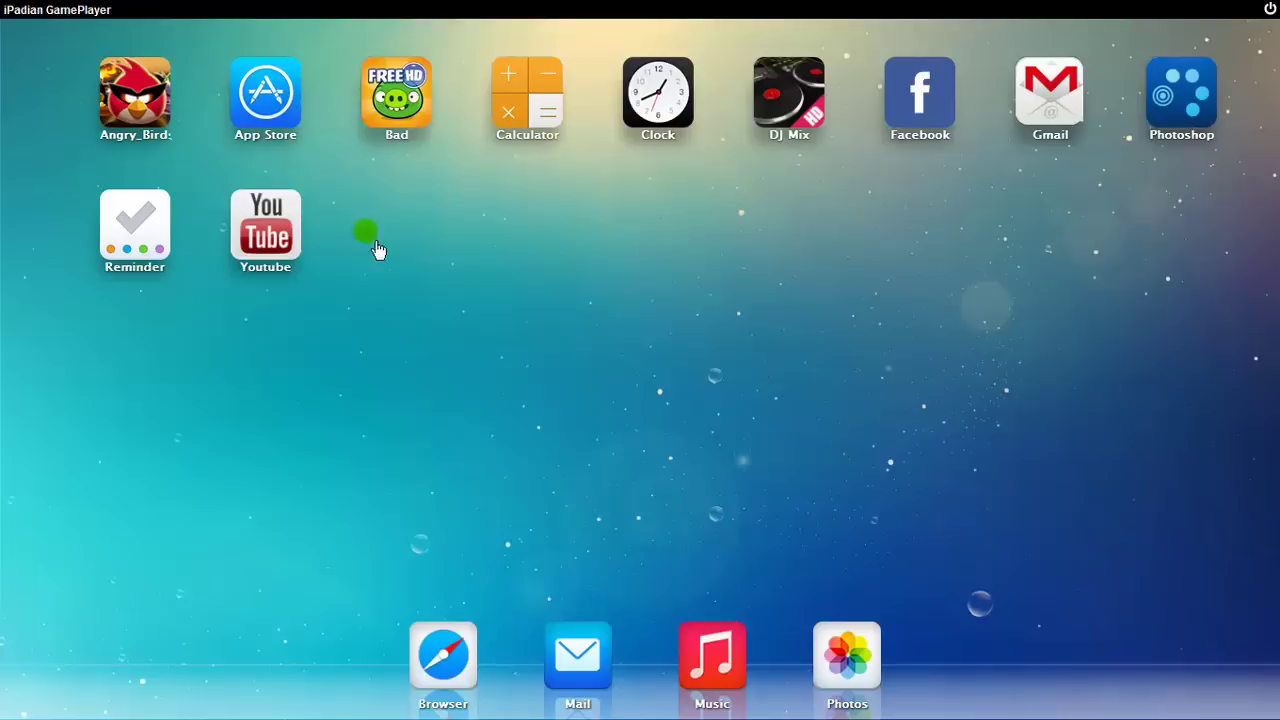
{"action": "left_click", "coordinate": [283, 264]}
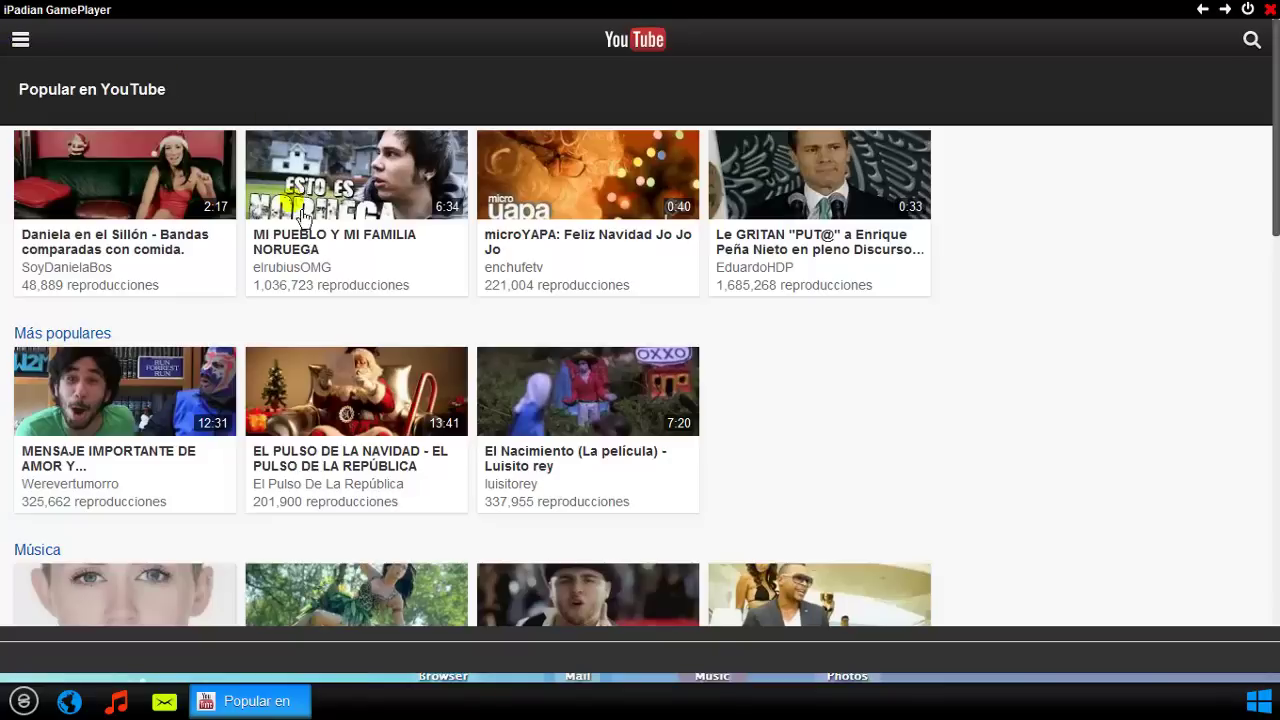
{"action": "left_click", "coordinate": [22, 45]}
{"action": "left_click", "coordinate": [100, 97]}
Step: Search YouTube for "Alkan vlogs"
{"action": "left_click", "coordinate": [1252, 42]}
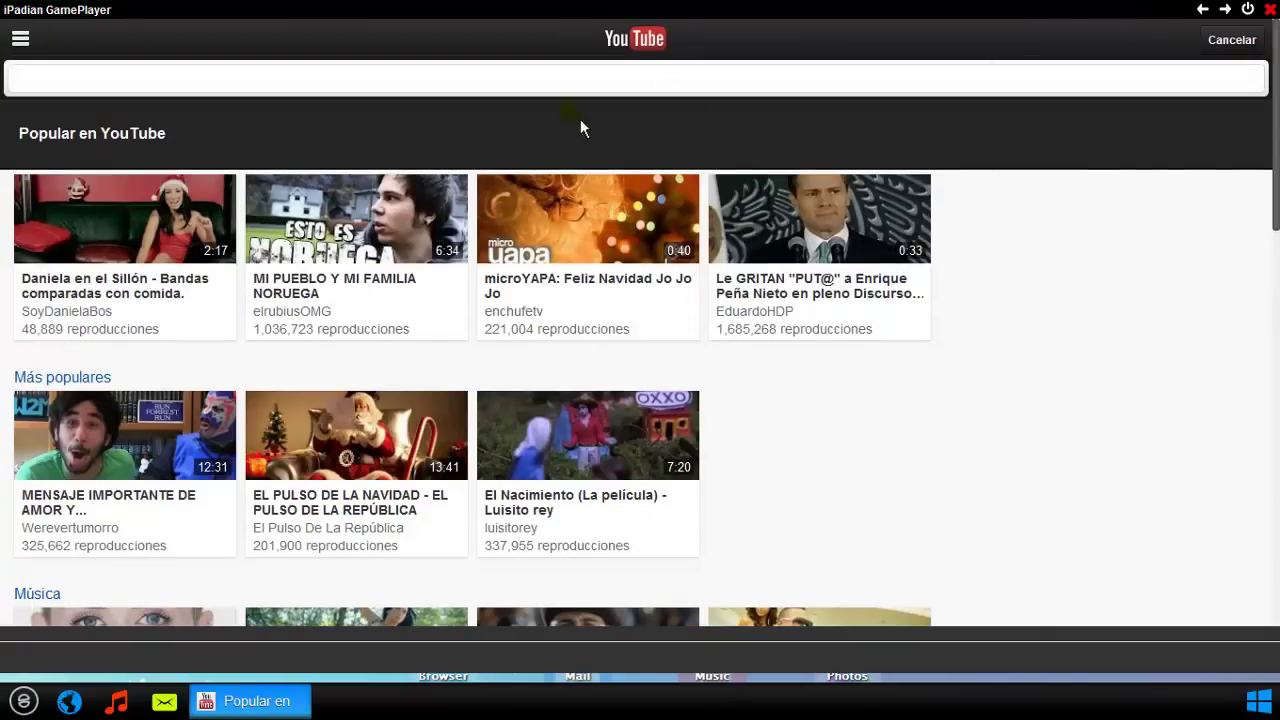
{"action": "type", "text": "De"}
{"action": "key", "text": "BackSpace"}
{"action": "key", "text": "BackSpace"}
{"action": "type", "text": "Al"}
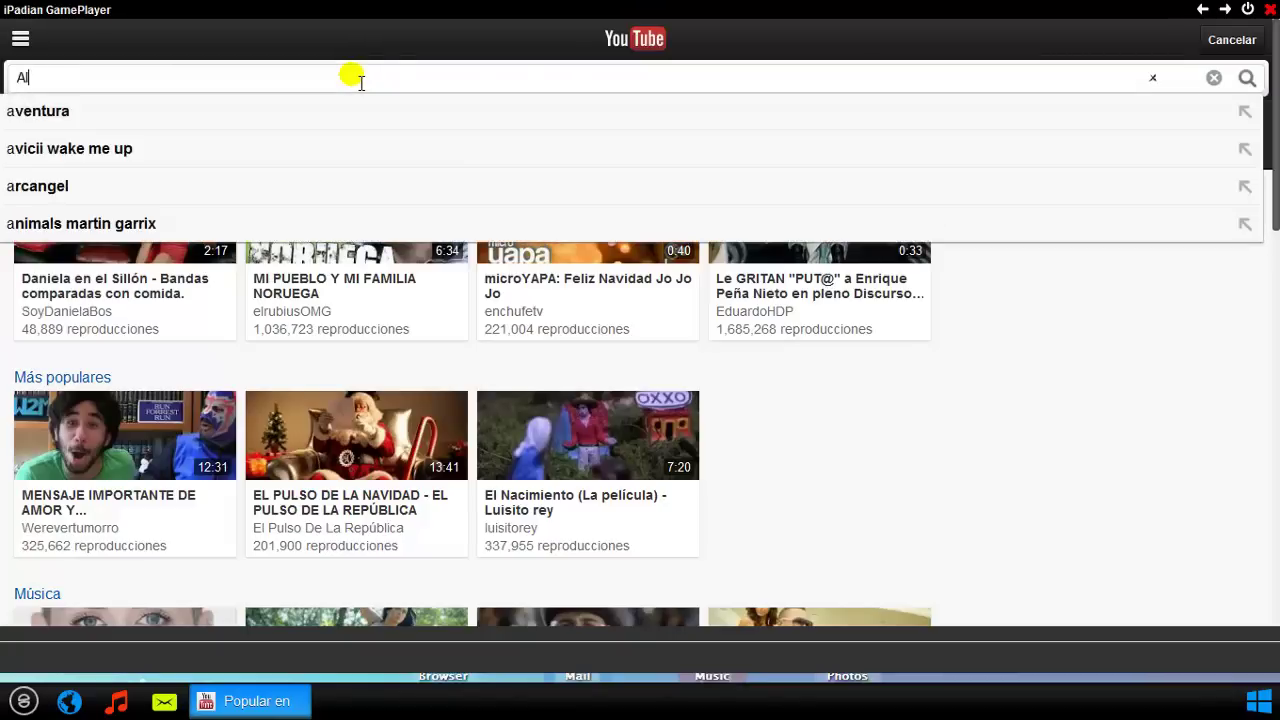
{"action": "type", "text": "kan vki"}
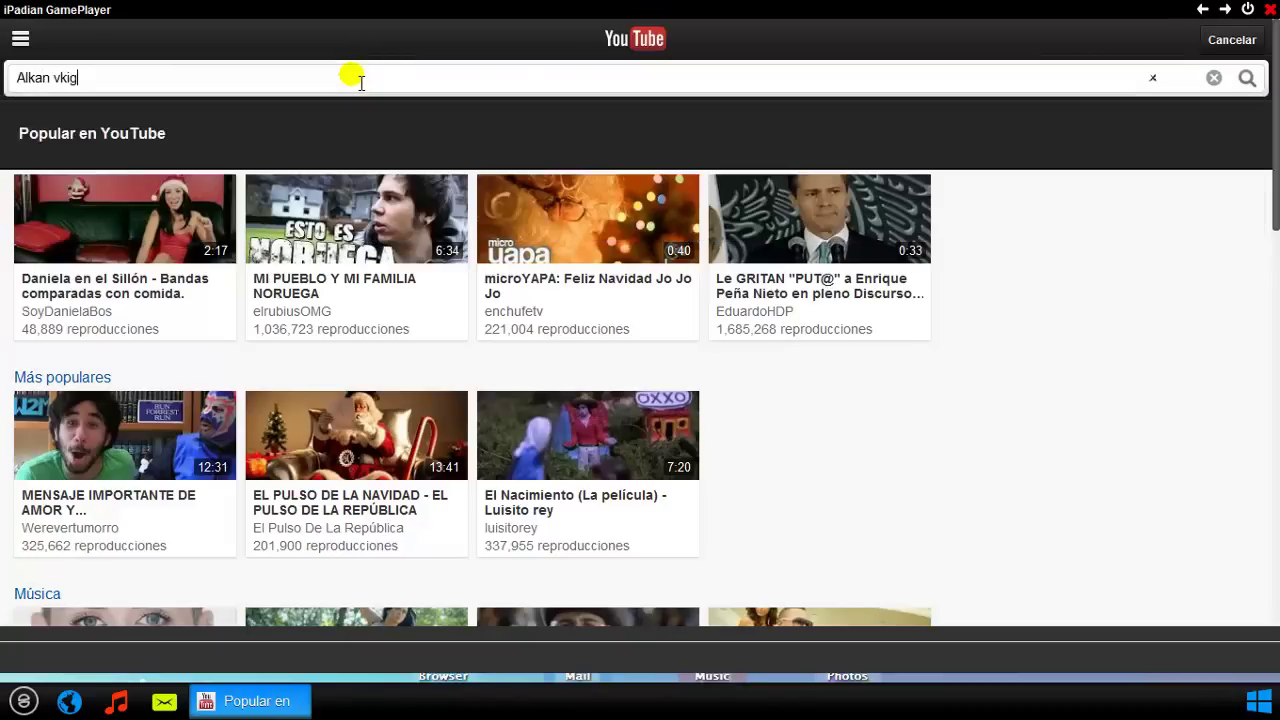
{"action": "type", "text": "g"}
{"action": "key", "text": "BackSpace"}
{"action": "key", "text": "BackSpace"}
{"action": "key", "text": "BackSpace"}
{"action": "type", "text": "logs"}
{"action": "key", "text": "Return"}
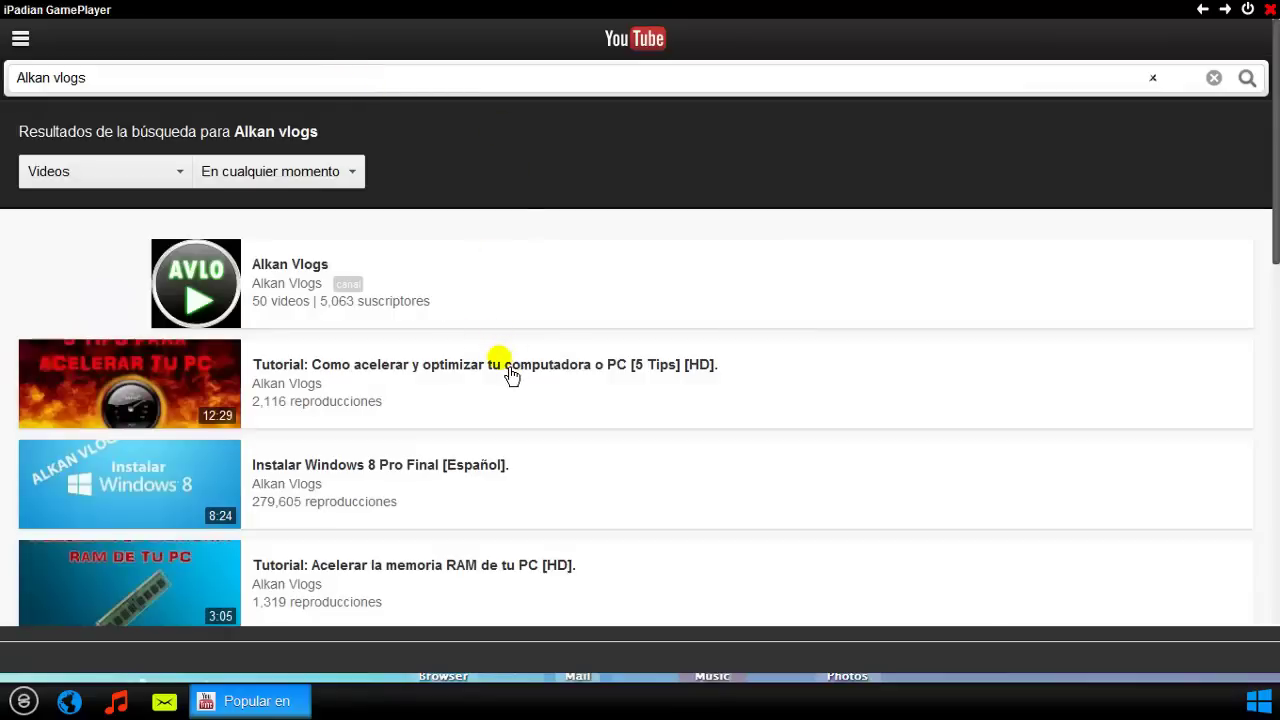
Step: Look through the YouTube search results and return to the iPadian home screen
{"action": "scroll", "coordinate": [510, 372], "scroll_direction": "down", "scroll_amount": 10}
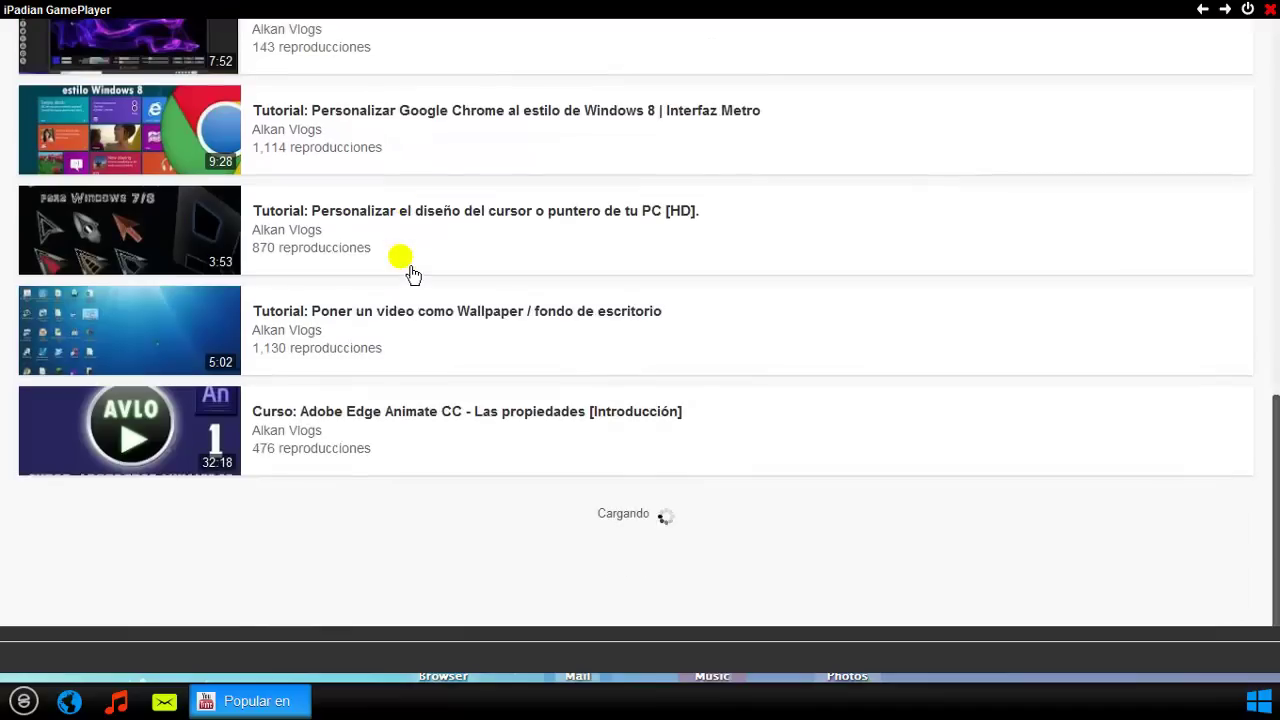
{"action": "scroll", "coordinate": [530, 297], "scroll_direction": "up", "scroll_amount": 10}
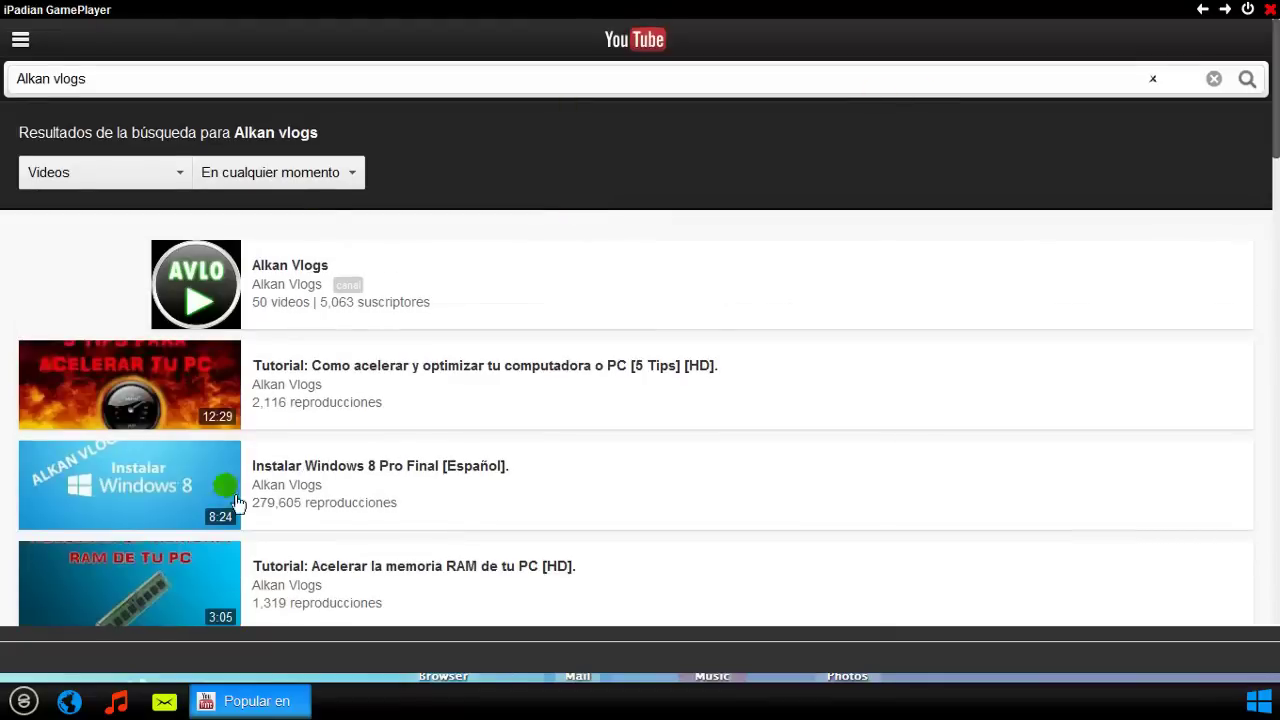
{"action": "left_click", "coordinate": [27, 709]}
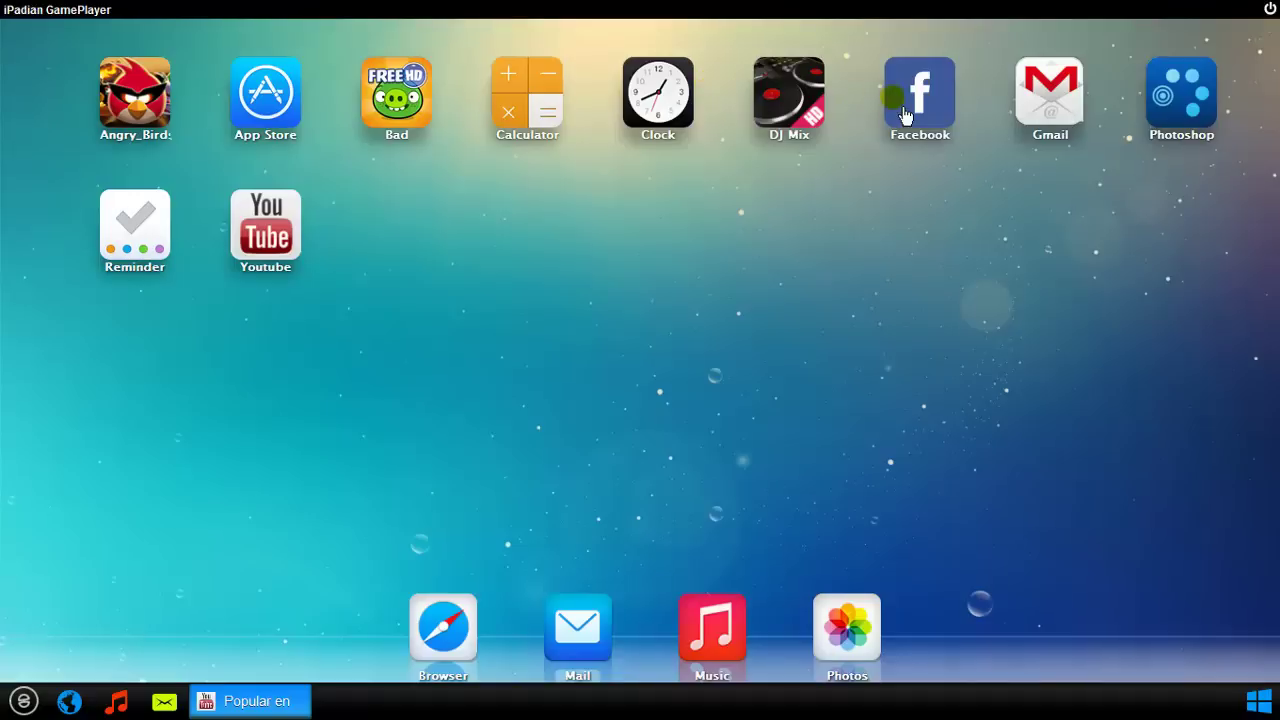
Step: Open the Photoshop app, look at its file commands, and return to the iPadian home screen
{"action": "left_click", "coordinate": [1185, 116]}
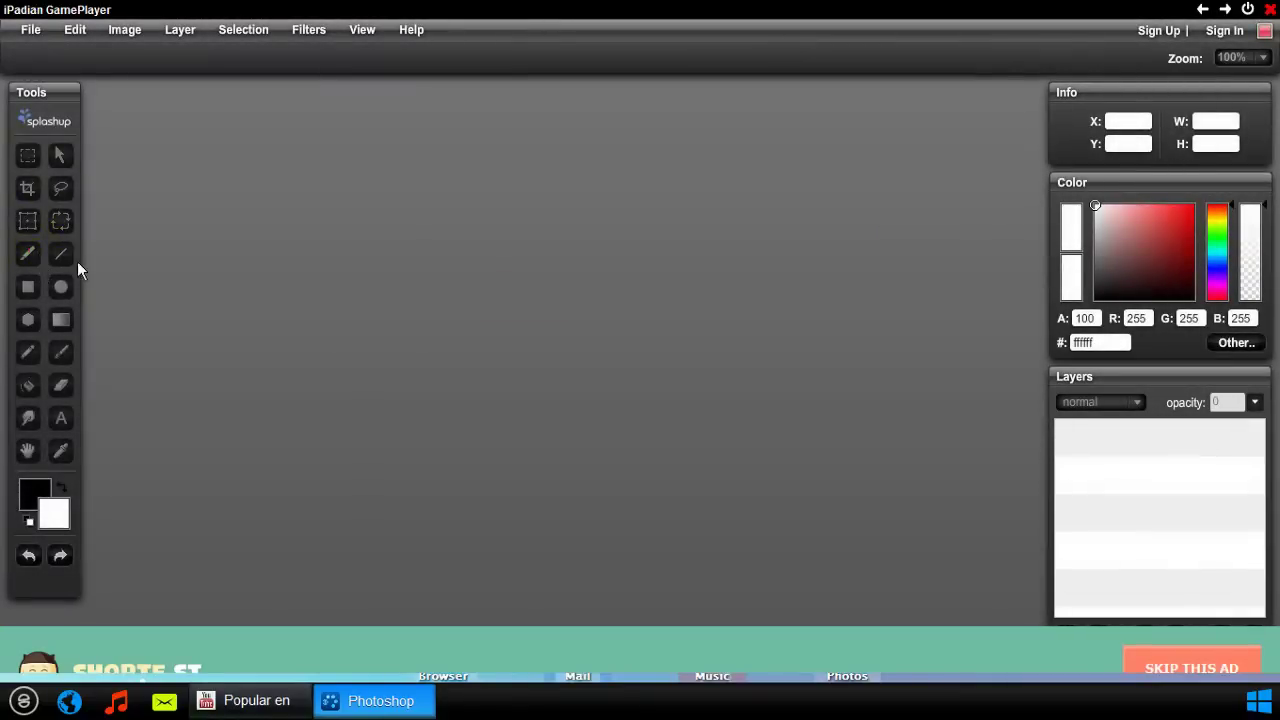
{"action": "left_click", "coordinate": [32, 29]}
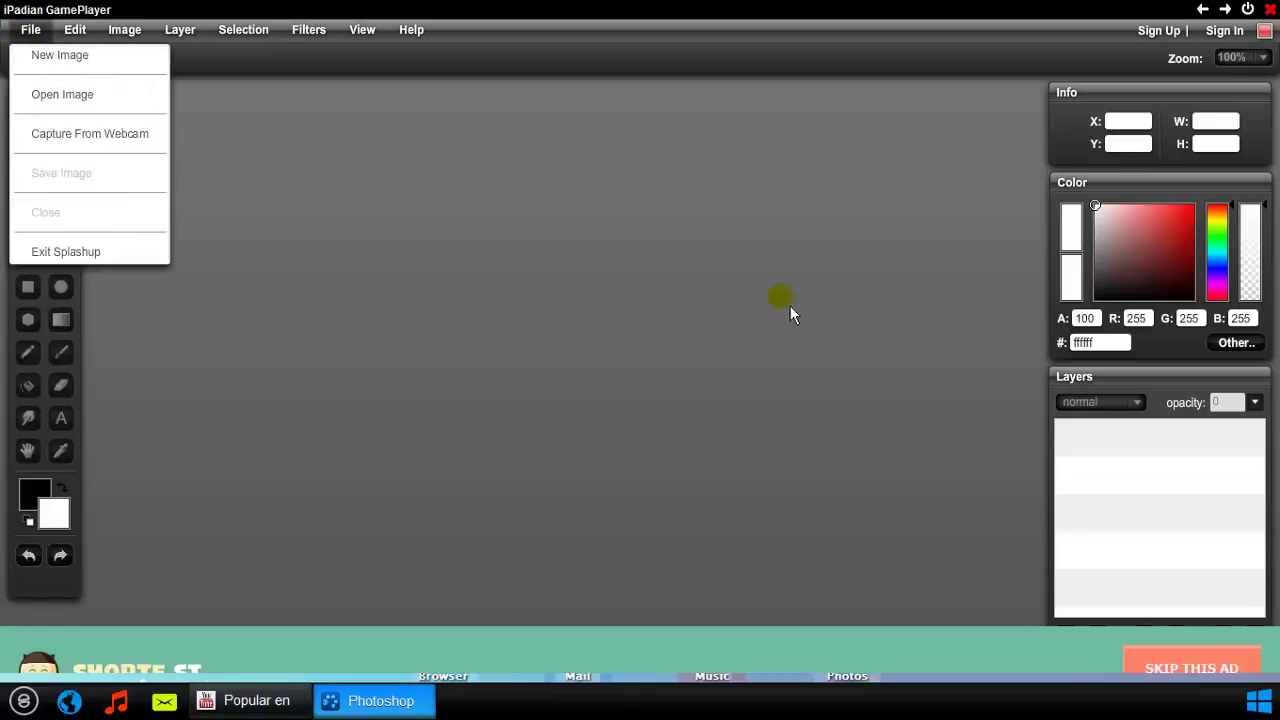
{"action": "left_click", "coordinate": [792, 320]}
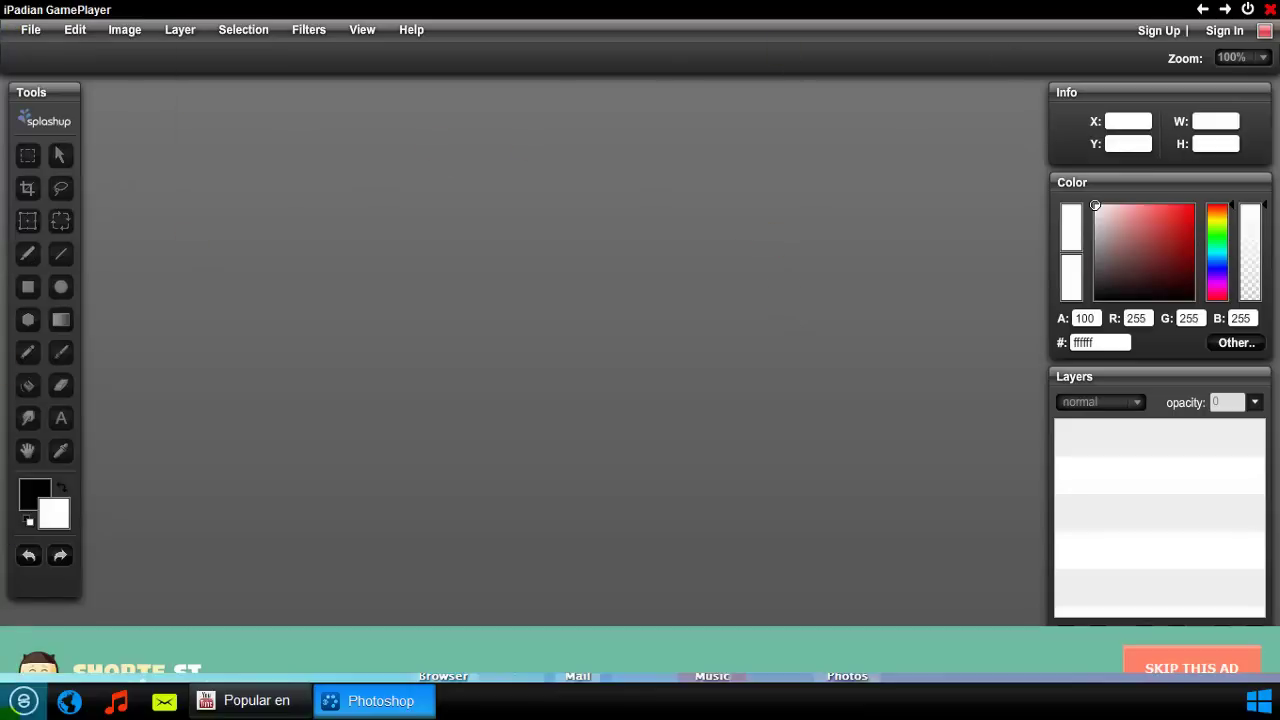
{"action": "left_click", "coordinate": [23, 700]}
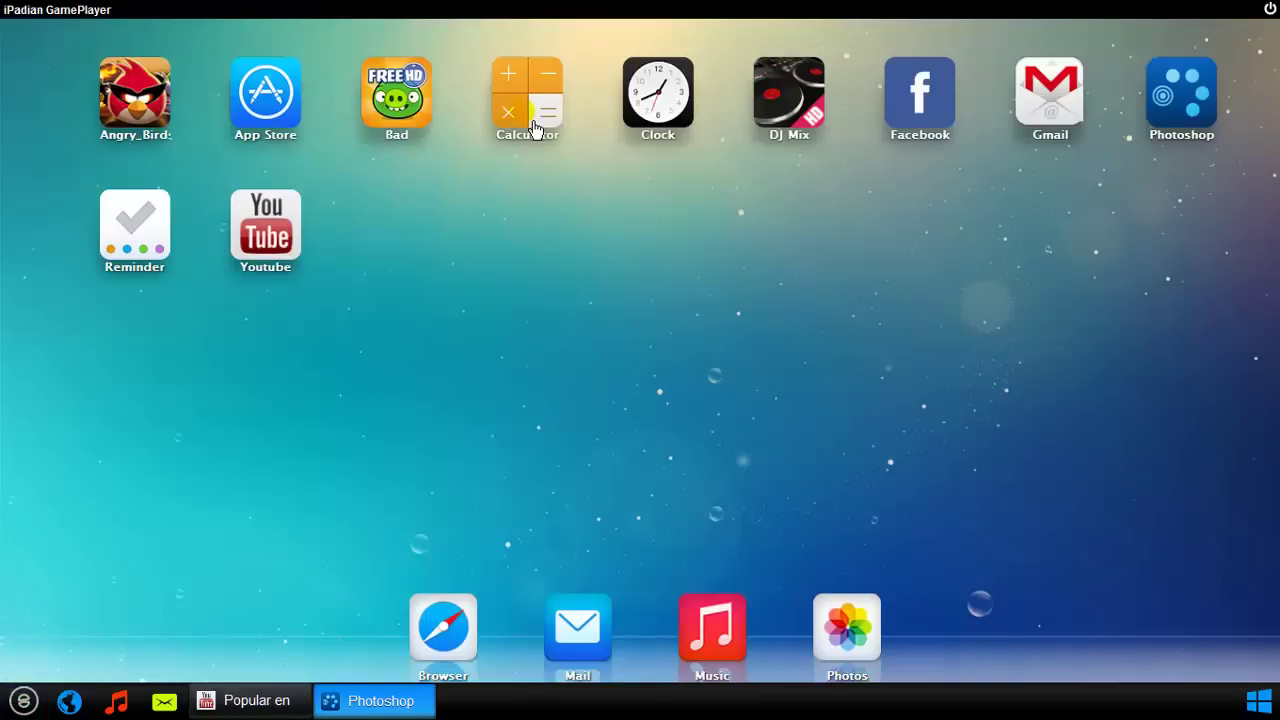
Step: Open the App Store and look through the iPadian Premium Apps and More Apps sections
{"action": "left_click", "coordinate": [287, 123]}
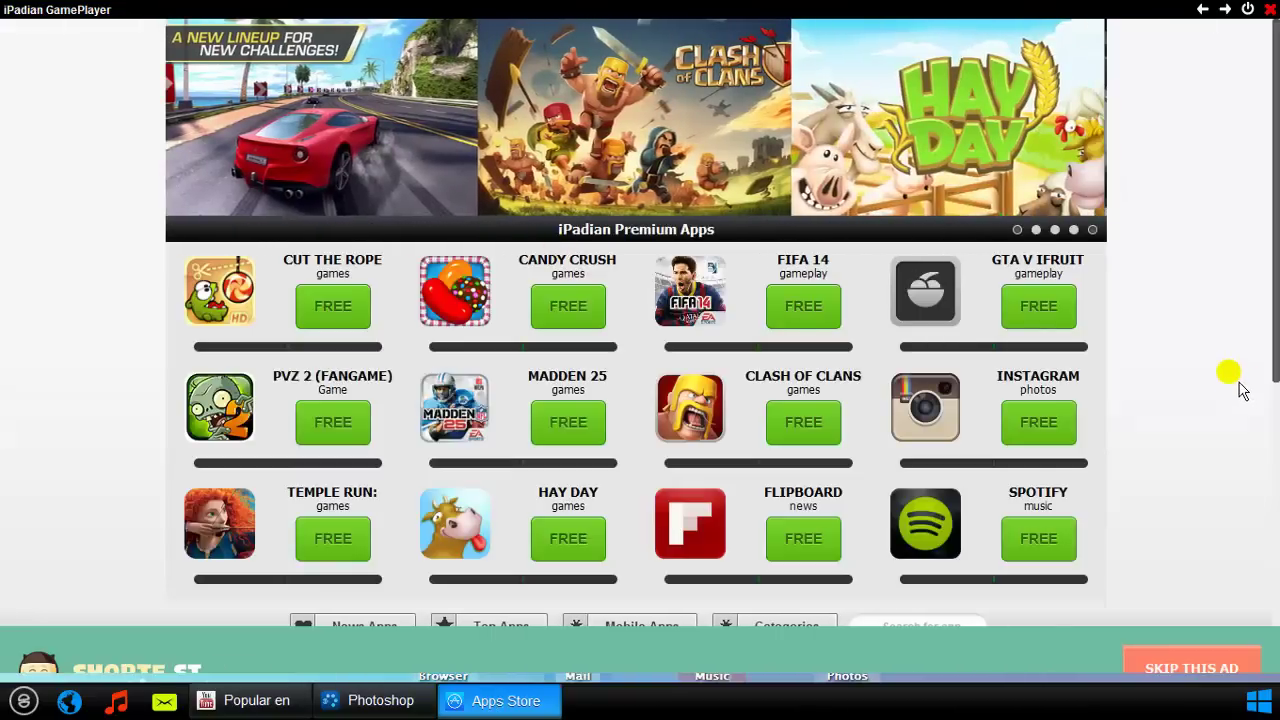
{"action": "scroll", "coordinate": [709, 300], "scroll_direction": "down", "scroll_amount": 5}
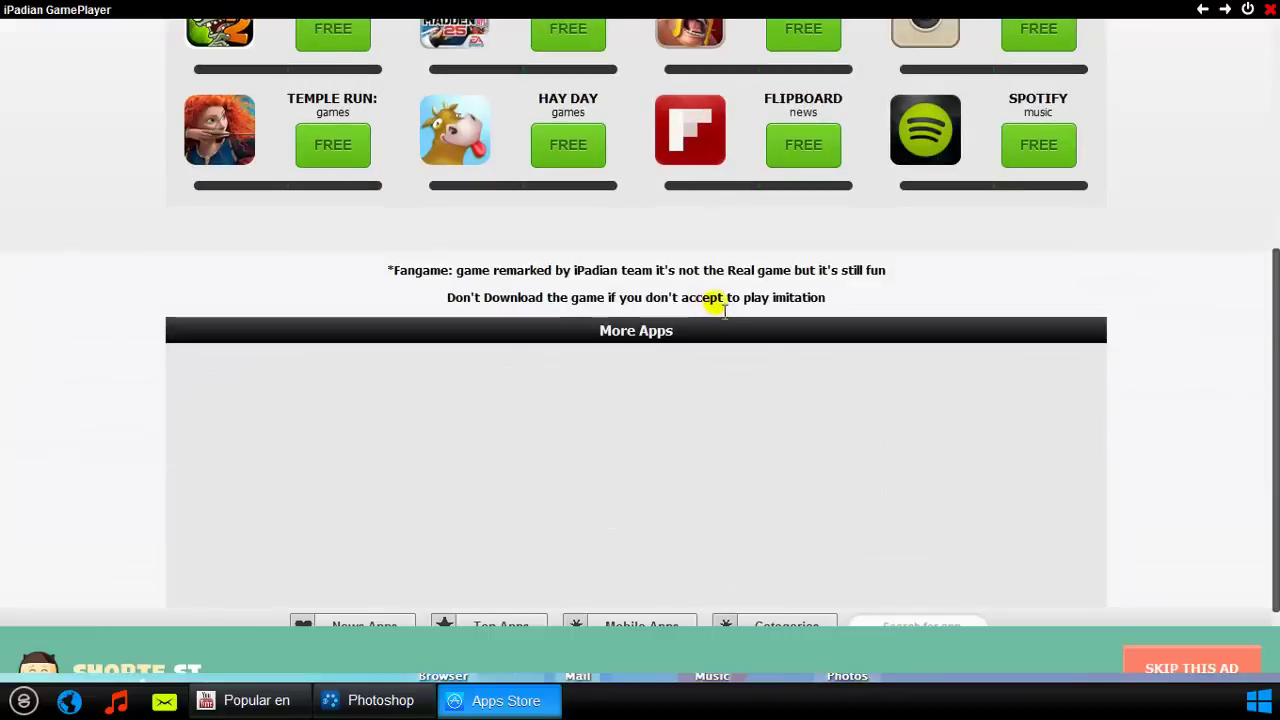
{"action": "scroll", "coordinate": [734, 323], "scroll_direction": "up", "scroll_amount": 3}
{"action": "scroll", "coordinate": [740, 350], "scroll_direction": "up", "scroll_amount": 2}
{"action": "scroll", "coordinate": [700, 340], "scroll_direction": "down", "scroll_amount": 4}
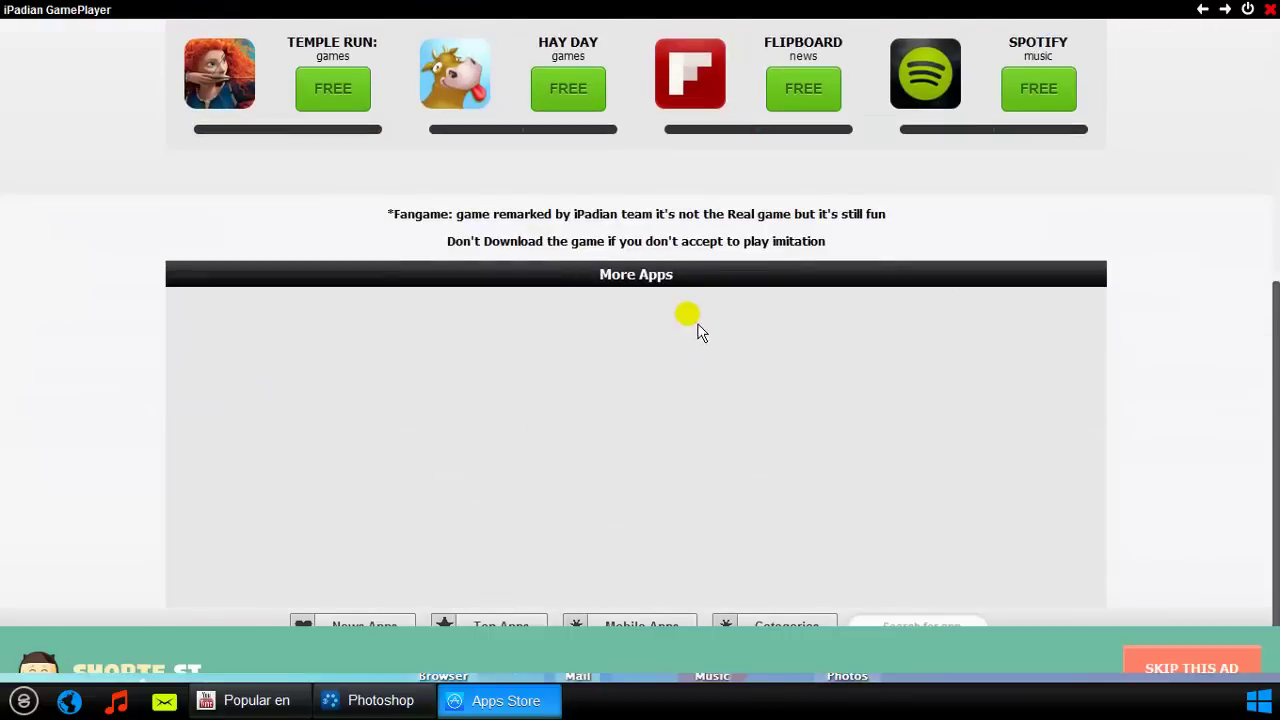
{"action": "scroll", "coordinate": [700, 340], "scroll_direction": "up", "scroll_amount": 4}
{"action": "scroll", "coordinate": [709, 350], "scroll_direction": "up", "scroll_amount": 1}
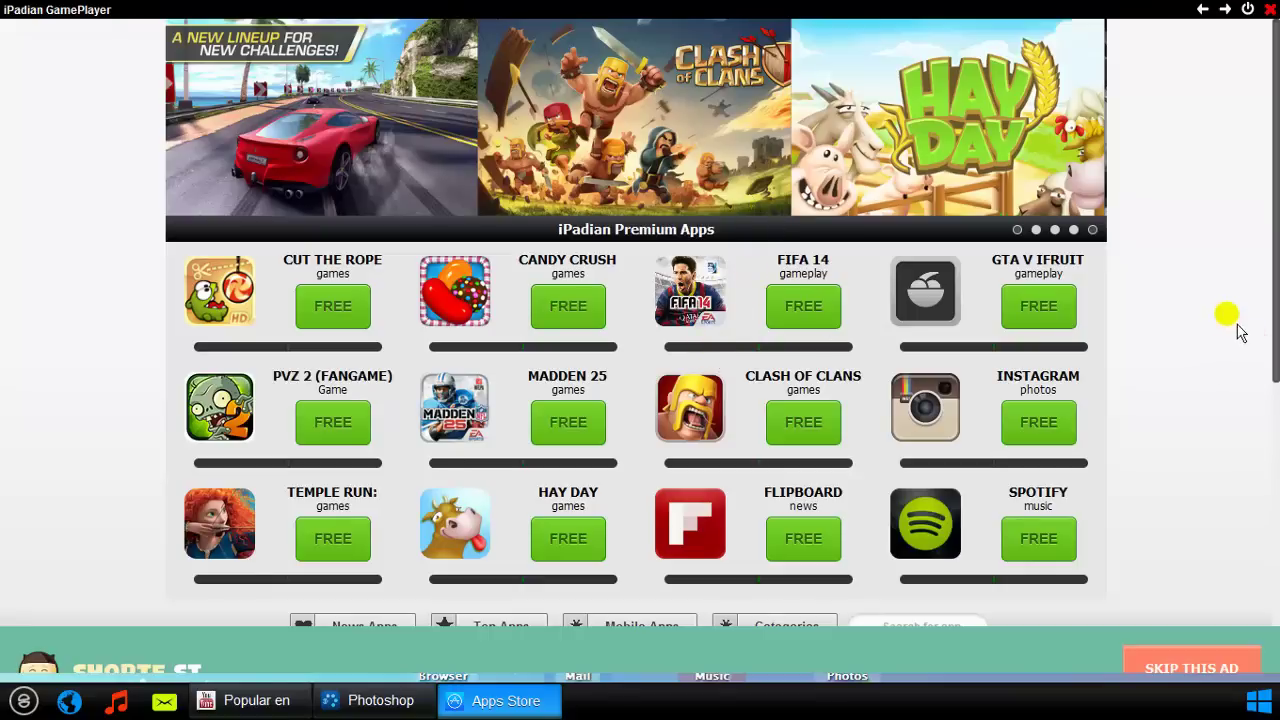
Step: Download the free Cut the Rope game from the premium apps and acknowledge the download notice
{"action": "scroll", "coordinate": [760, 235], "scroll_direction": "down", "scroll_amount": 2}
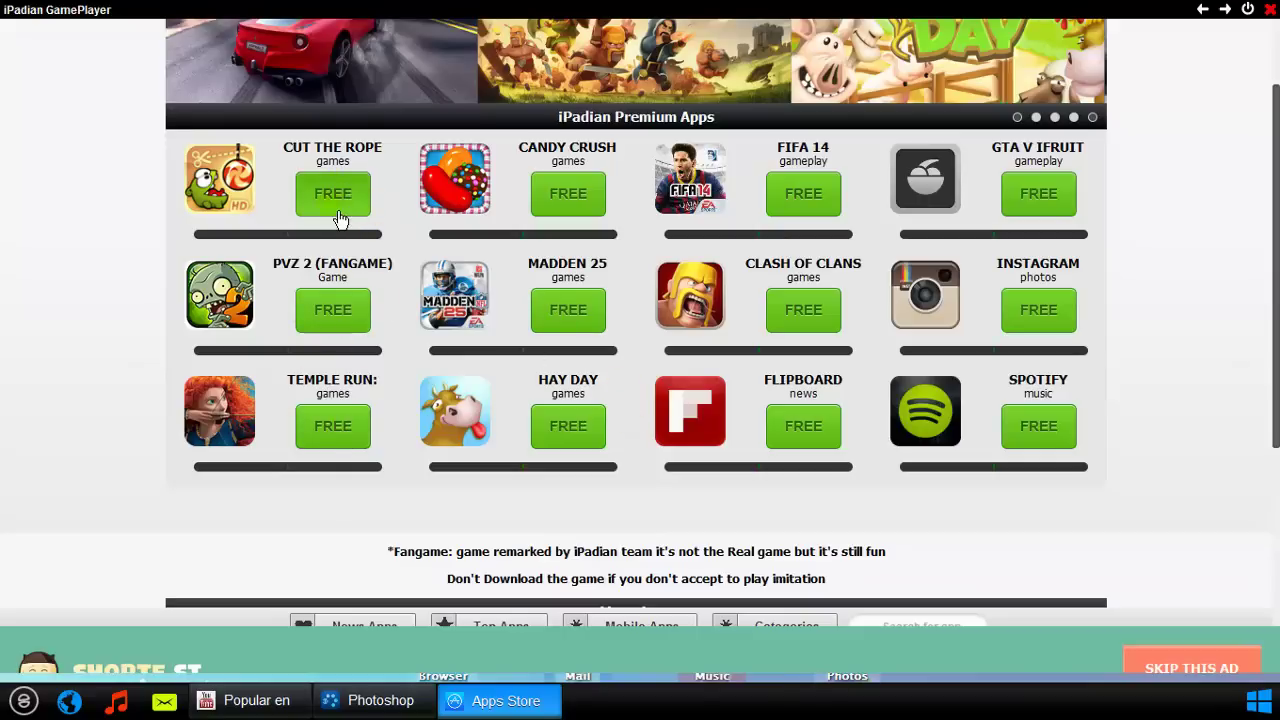
{"action": "left_click", "coordinate": [331, 152]}
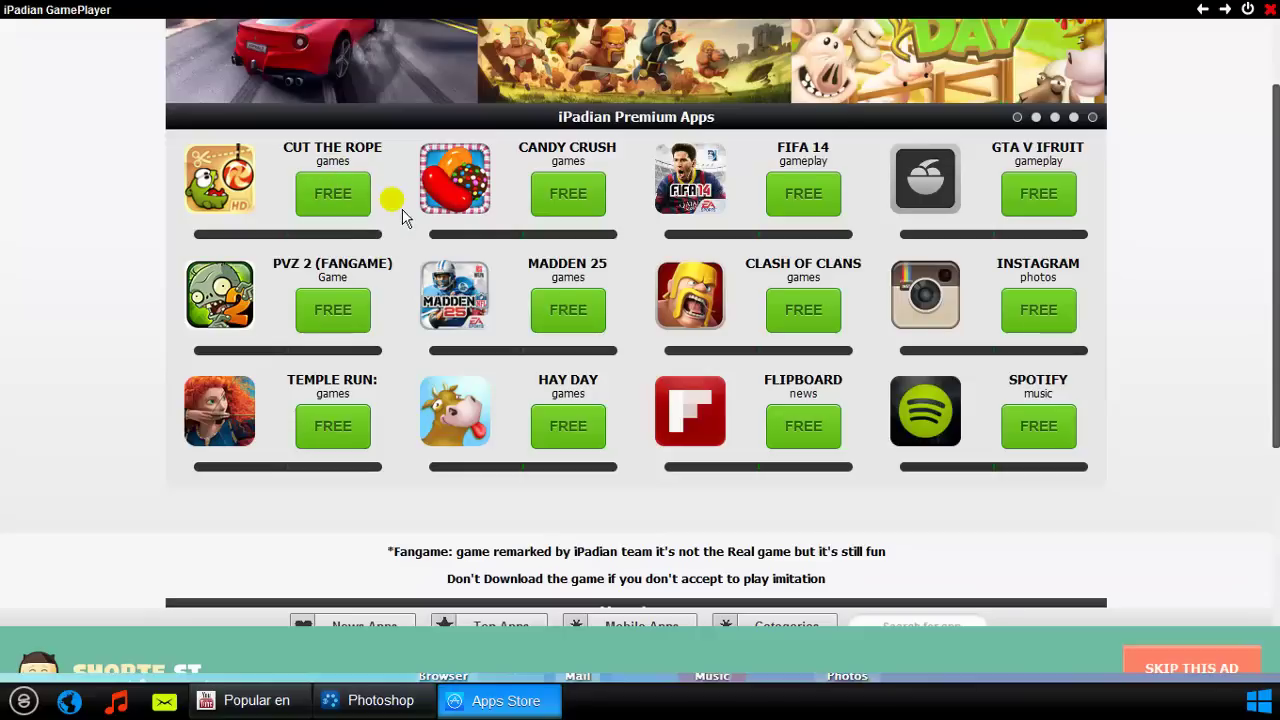
{"action": "left_click", "coordinate": [333, 200]}
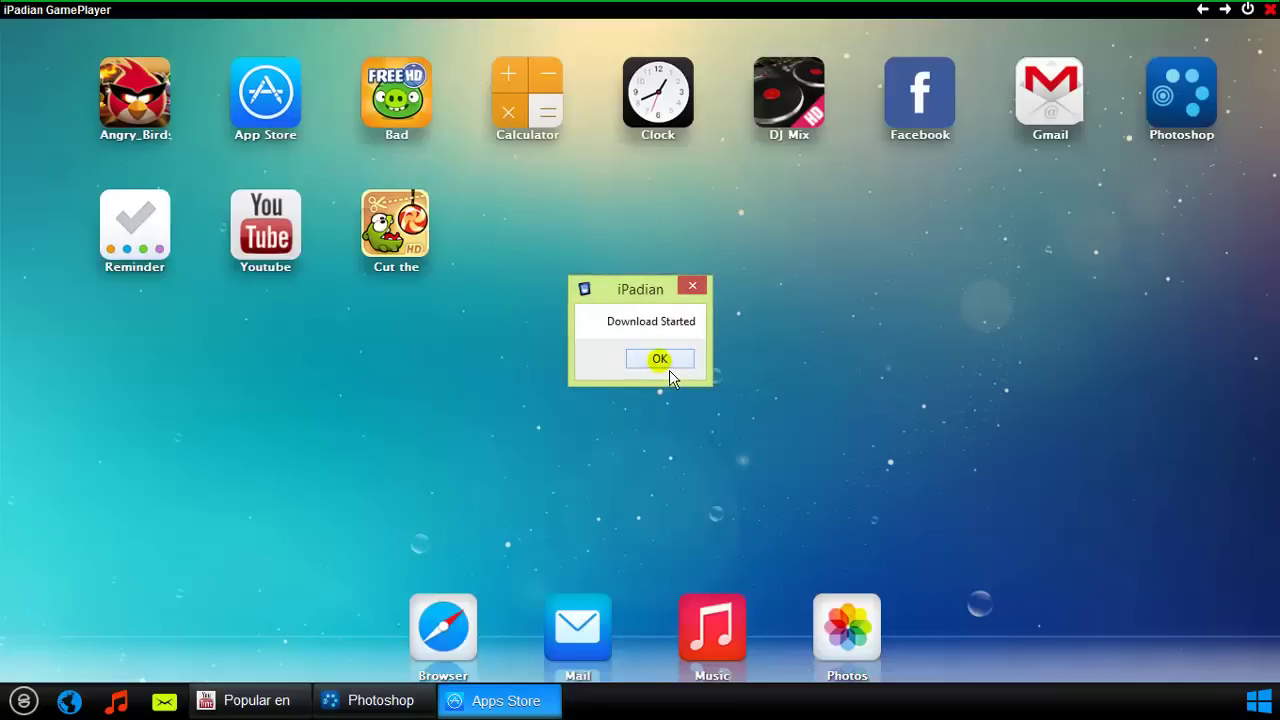
{"action": "left_click", "coordinate": [667, 366]}
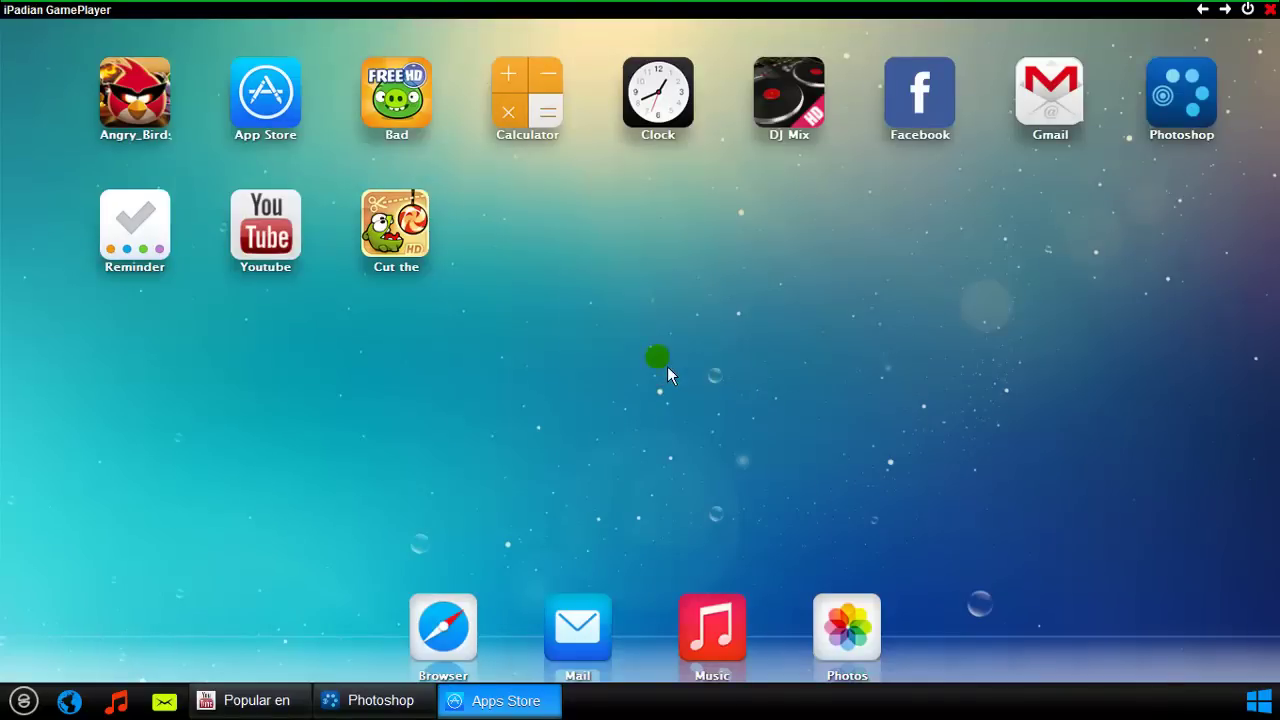
Step: Launch Cut the Rope and play level 1-1 of the first box by cutting the candy's rope
{"action": "left_click", "coordinate": [405, 252]}
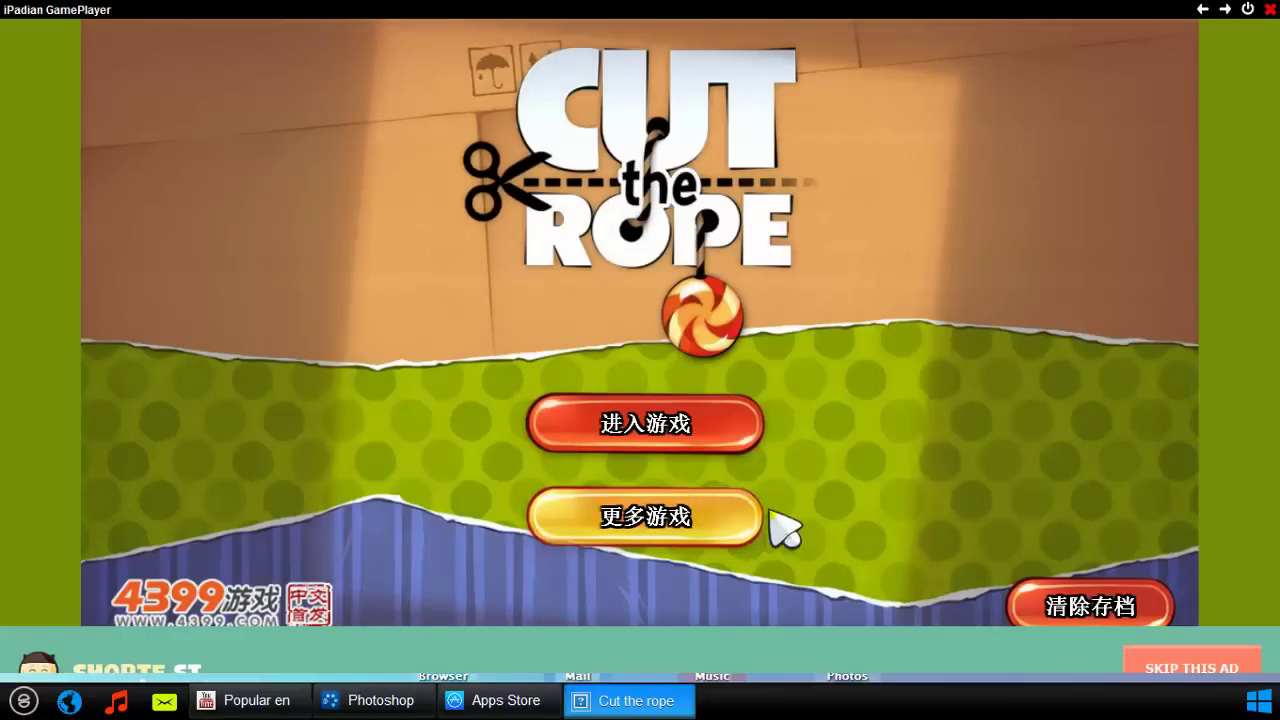
{"action": "left_click", "coordinate": [618, 440]}
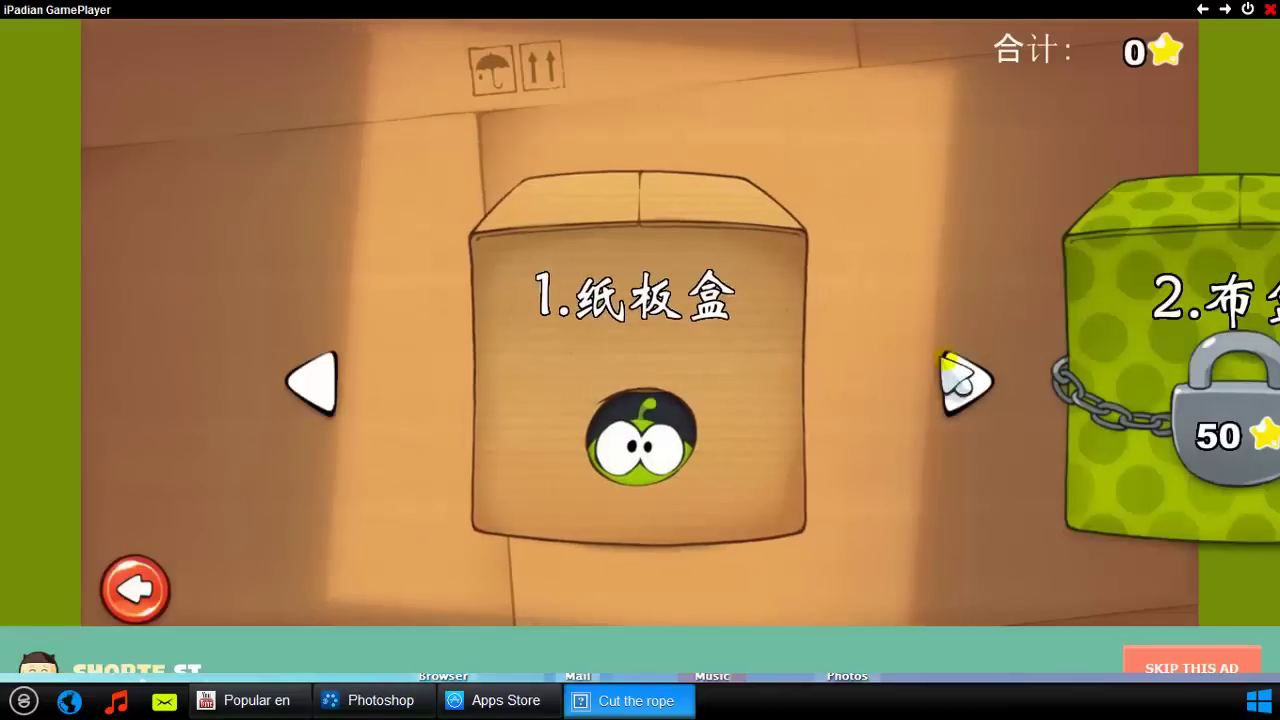
{"action": "left_click", "coordinate": [723, 378]}
{"action": "left_click", "coordinate": [423, 100]}
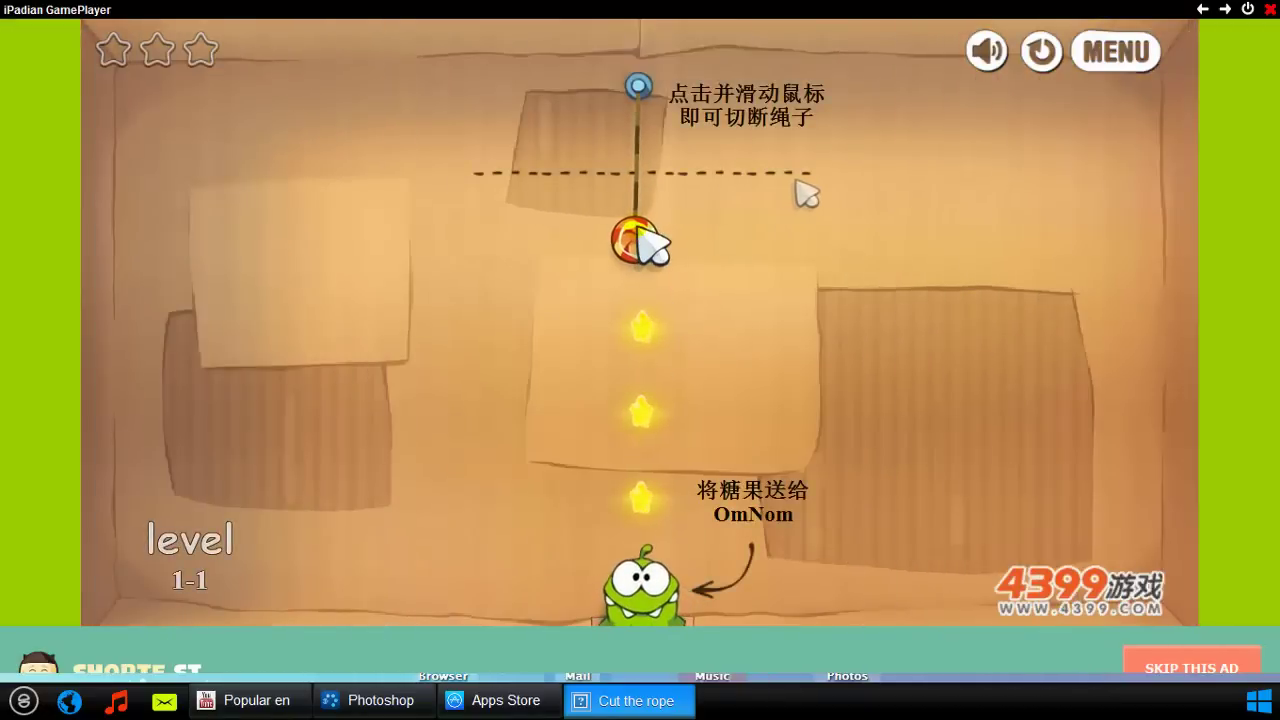
{"action": "mouse_move", "coordinate": [648, 345]}
{"action": "left_mouse_down"}
{"action": "mouse_move", "coordinate": [617, 443]}
{"action": "mouse_move", "coordinate": [645, 572]}
{"action": "left_mouse_up"}
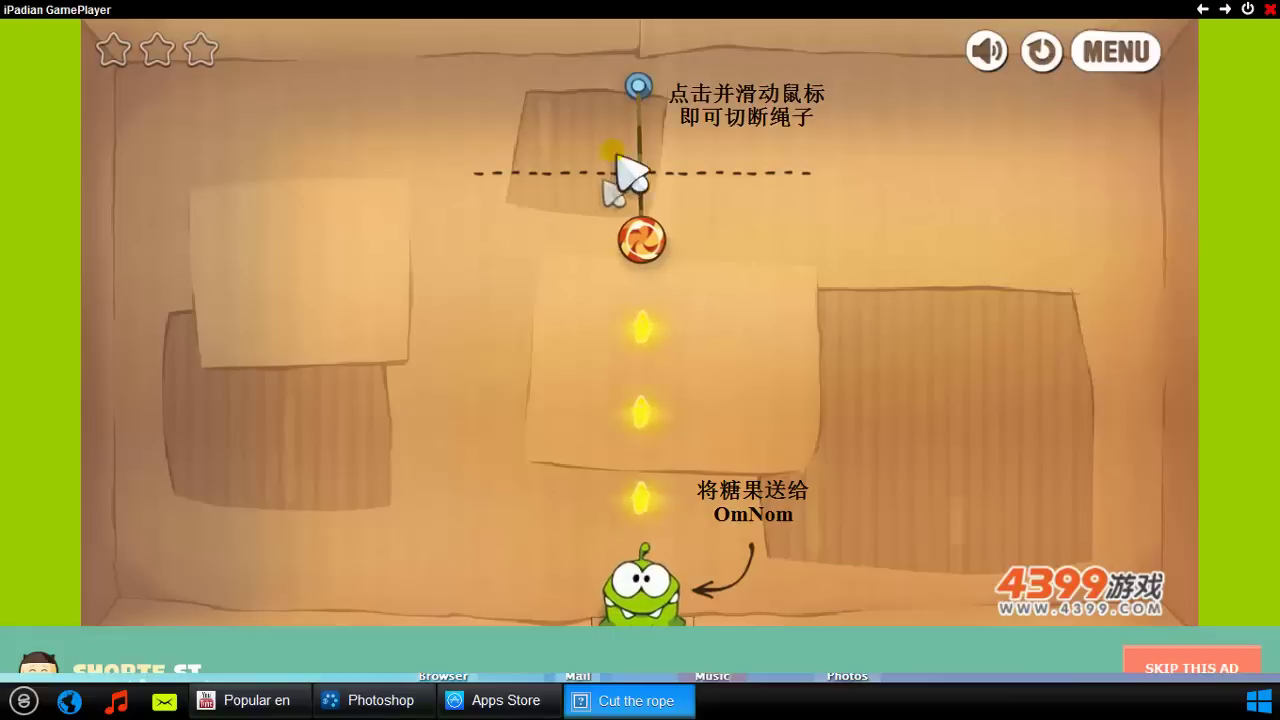
{"action": "left_click_drag", "start_coordinate": [491, 186], "coordinate": [795, 194]}
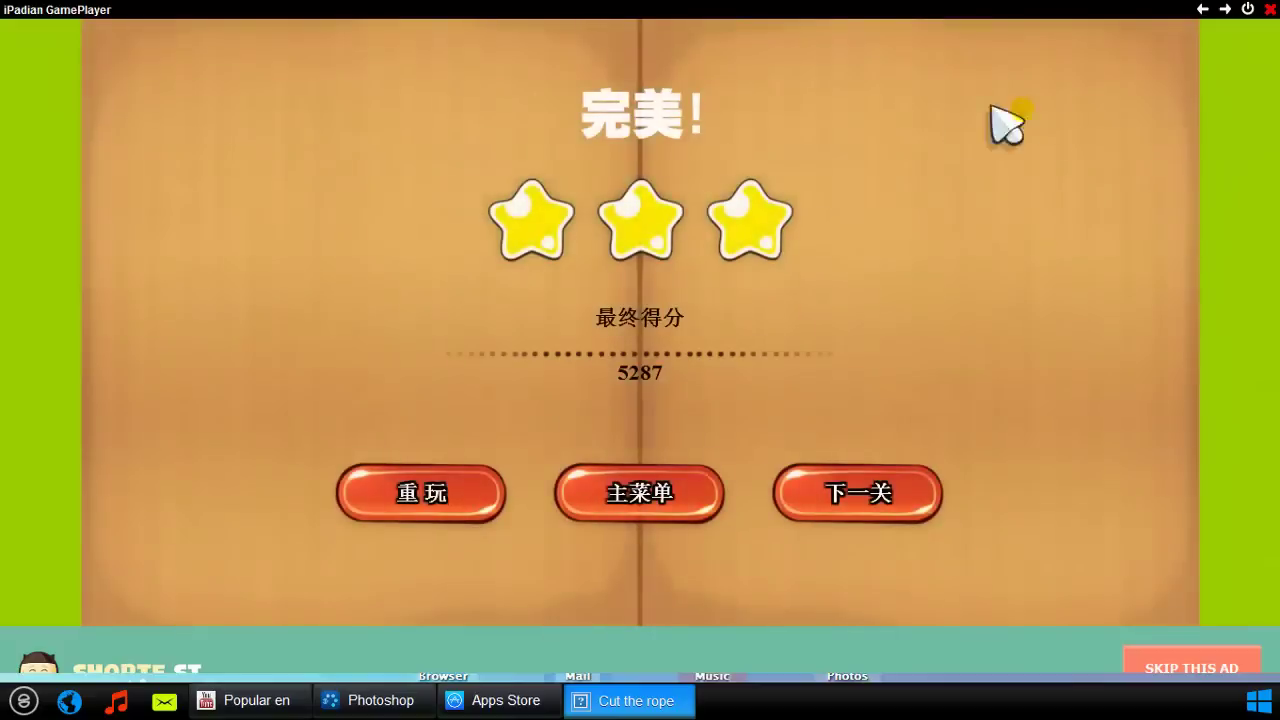
Step: Leave the game, exit iPadian, and open the "iPadian 2" folder on the Windows desktop
{"action": "left_click", "coordinate": [26, 708]}
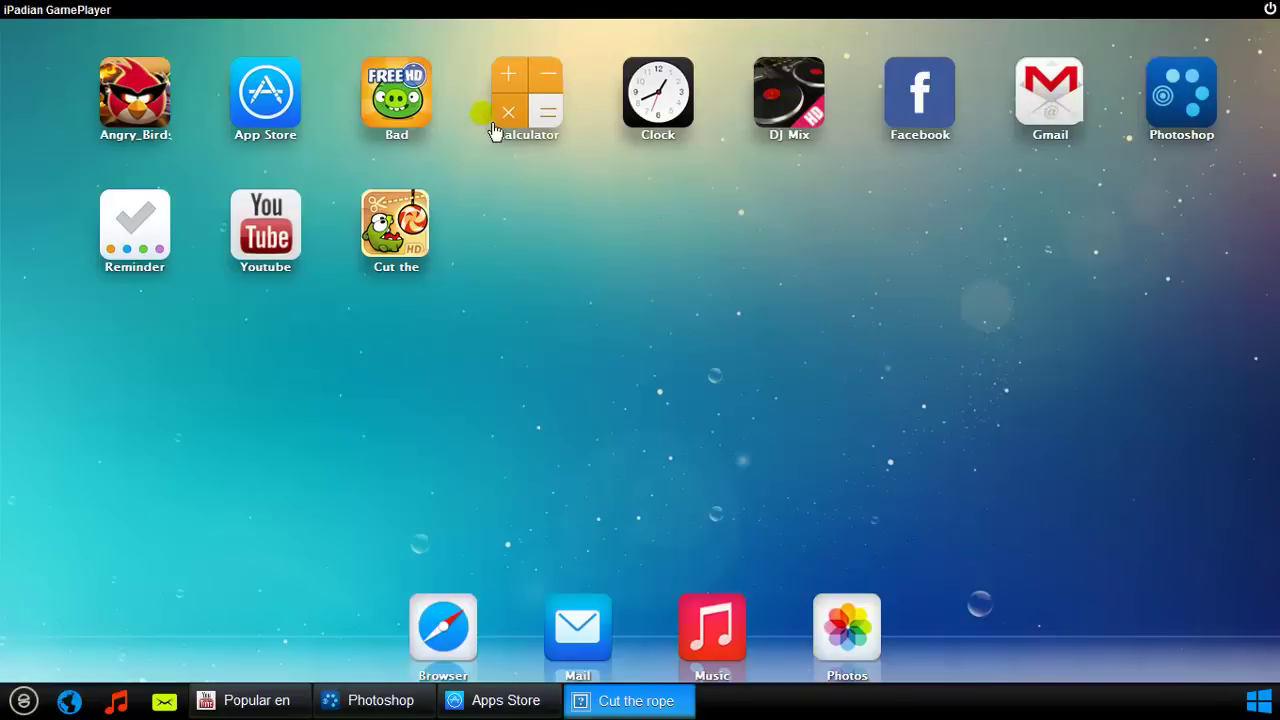
{"action": "left_click", "coordinate": [1270, 9]}
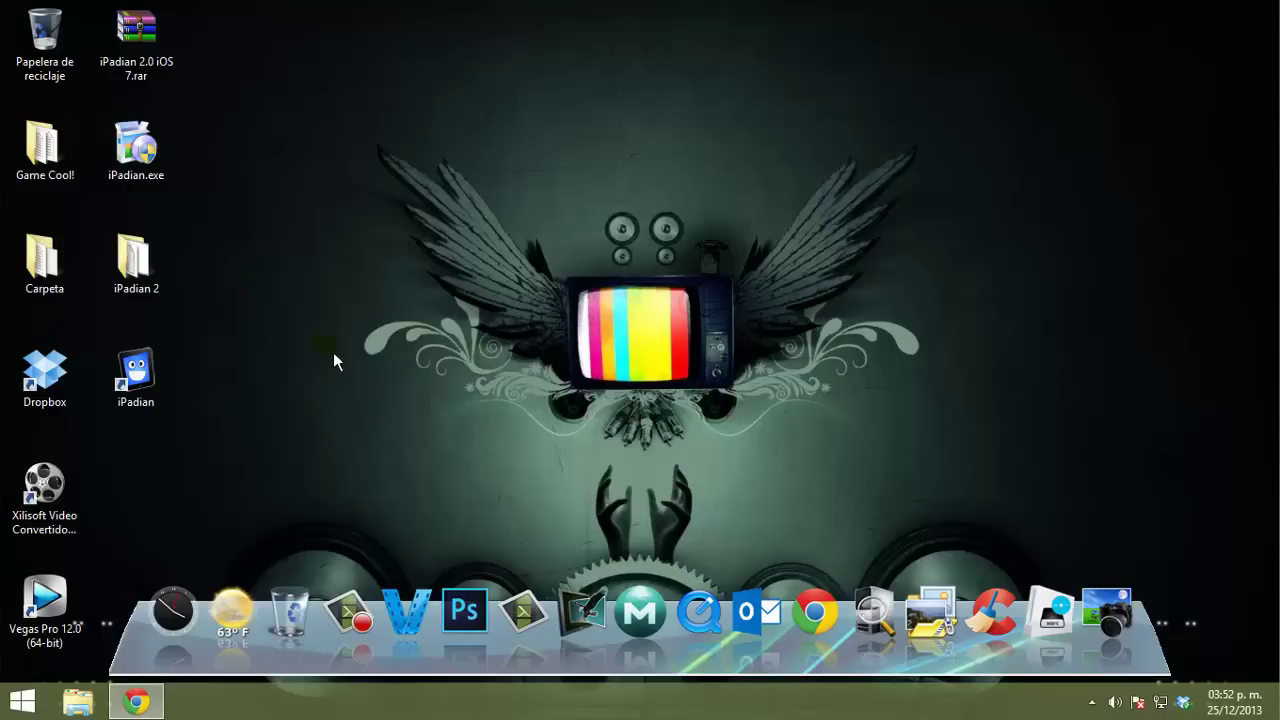
{"action": "left_click", "coordinate": [148, 288]}
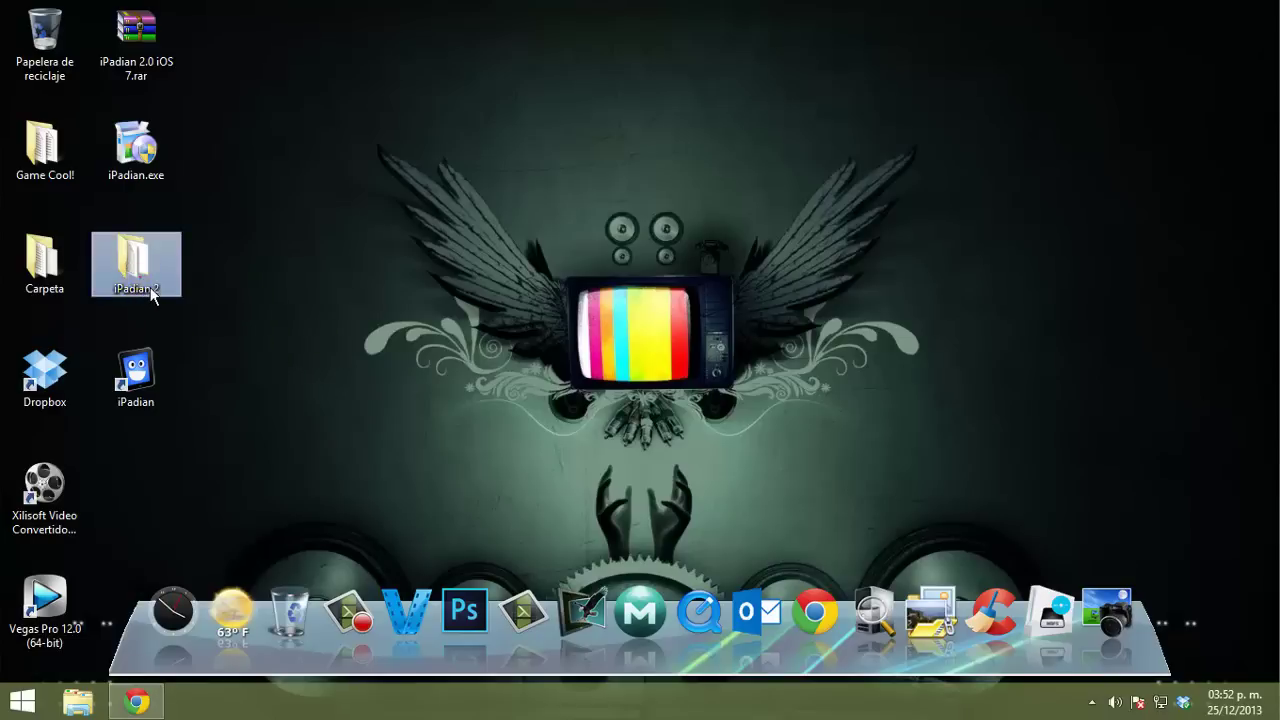
{"action": "double_click", "coordinate": [148, 288]}
Step: Examine the uninstall.exe and uninstall.ini files in the "iPadian 2" folder, then close the folder
{"action": "left_click_drag", "start_coordinate": [705, 330], "coordinate": [670, 234]}
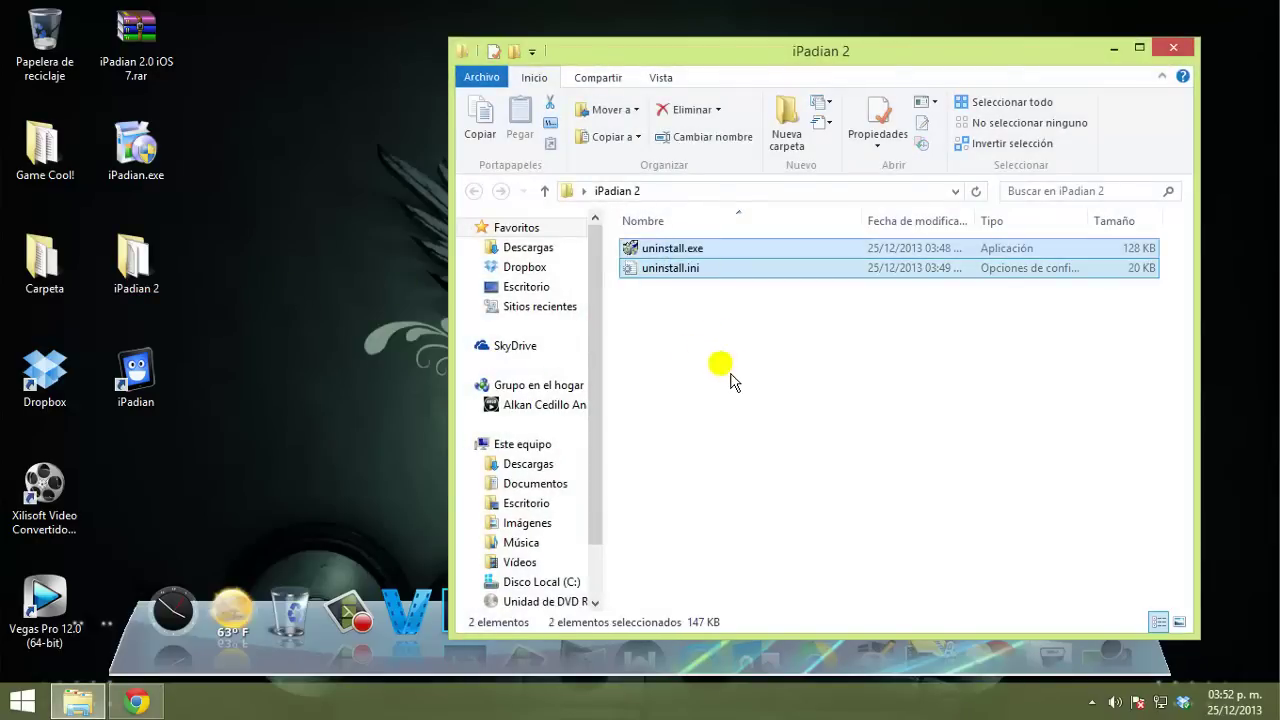
{"action": "left_click", "coordinate": [709, 376]}
{"action": "left_click_drag", "start_coordinate": [1170, 323], "coordinate": [626, 246]}
{"action": "left_click", "coordinate": [656, 350]}
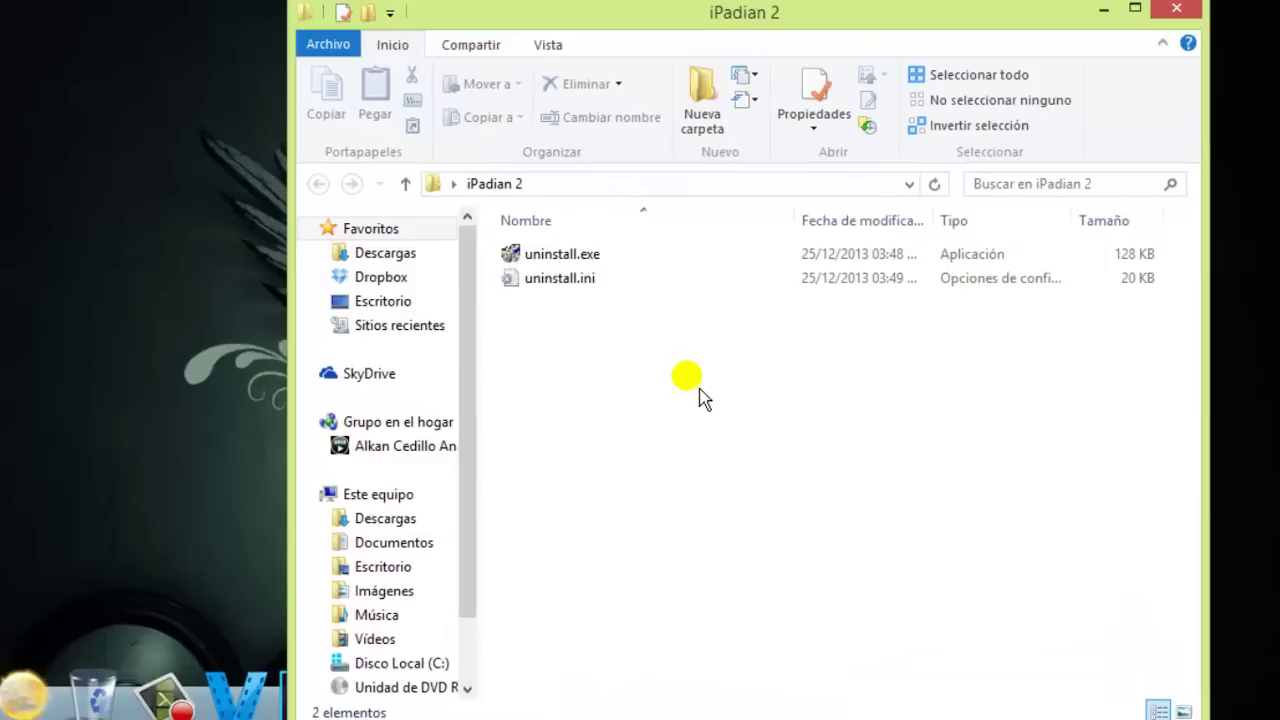
{"action": "left_click", "coordinate": [572, 256]}
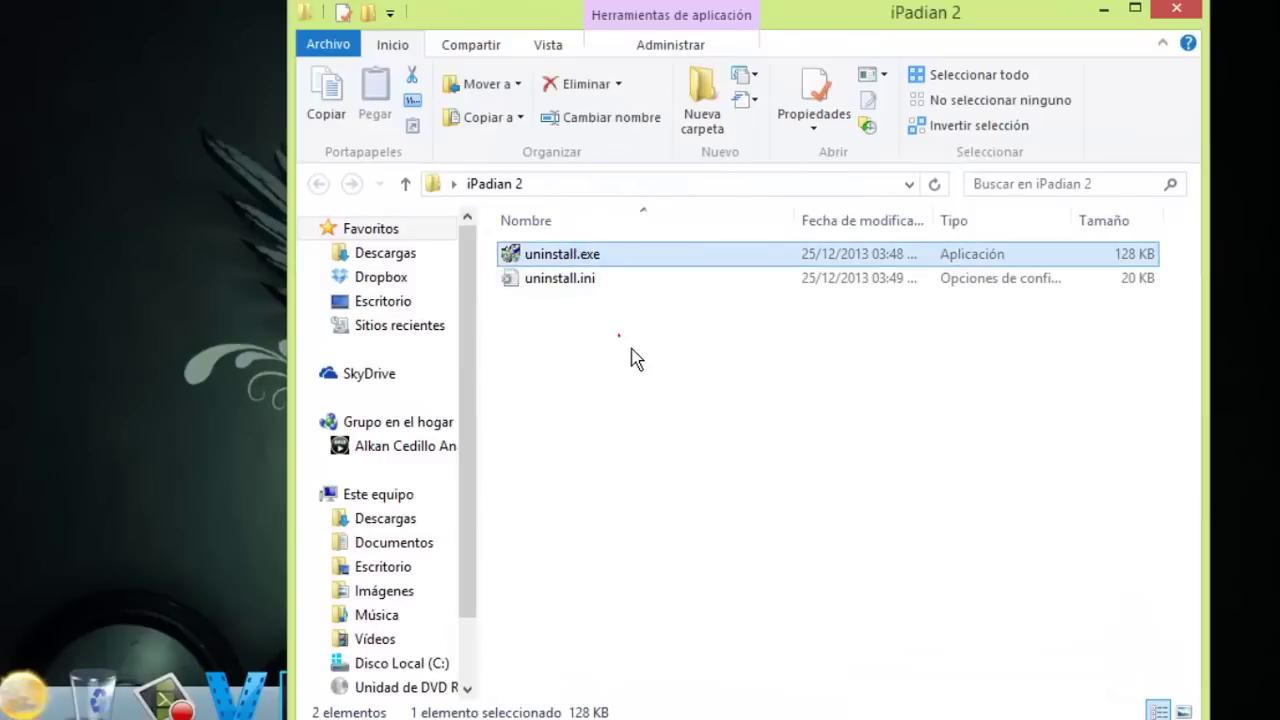
{"action": "left_click", "coordinate": [631, 350]}
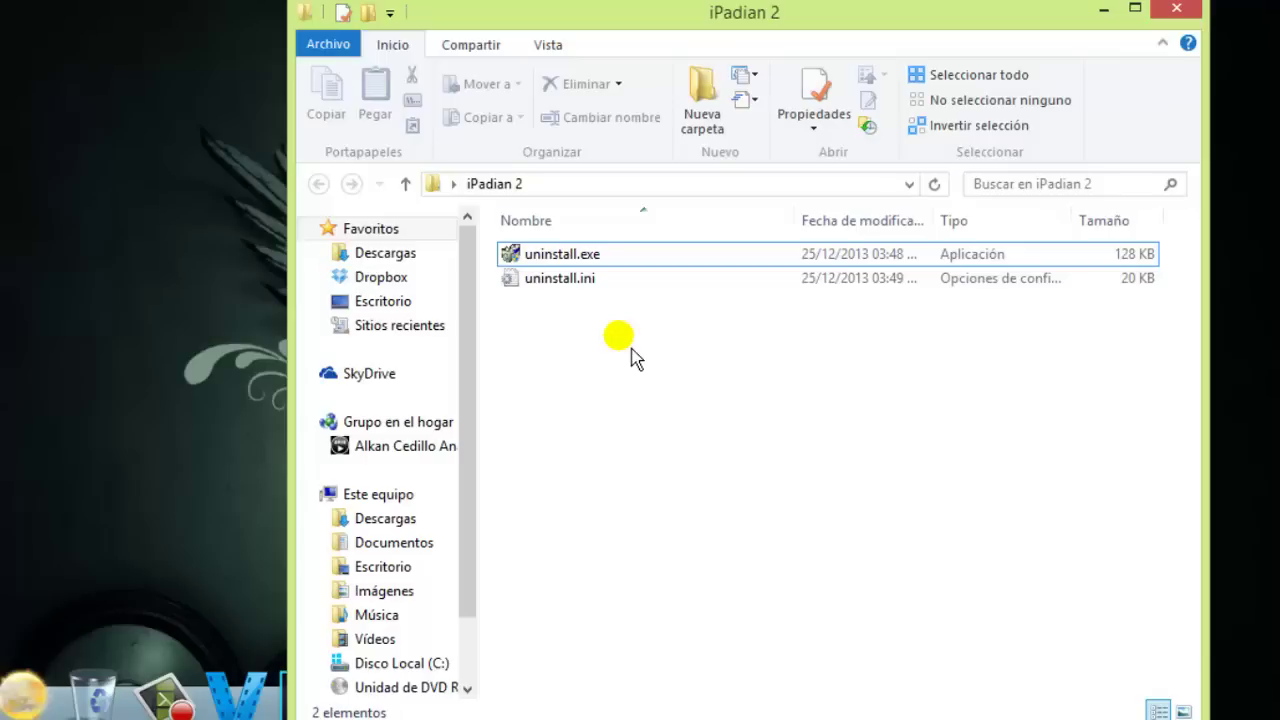
{"action": "left_click_drag", "start_coordinate": [822, 420], "coordinate": [498, 236]}
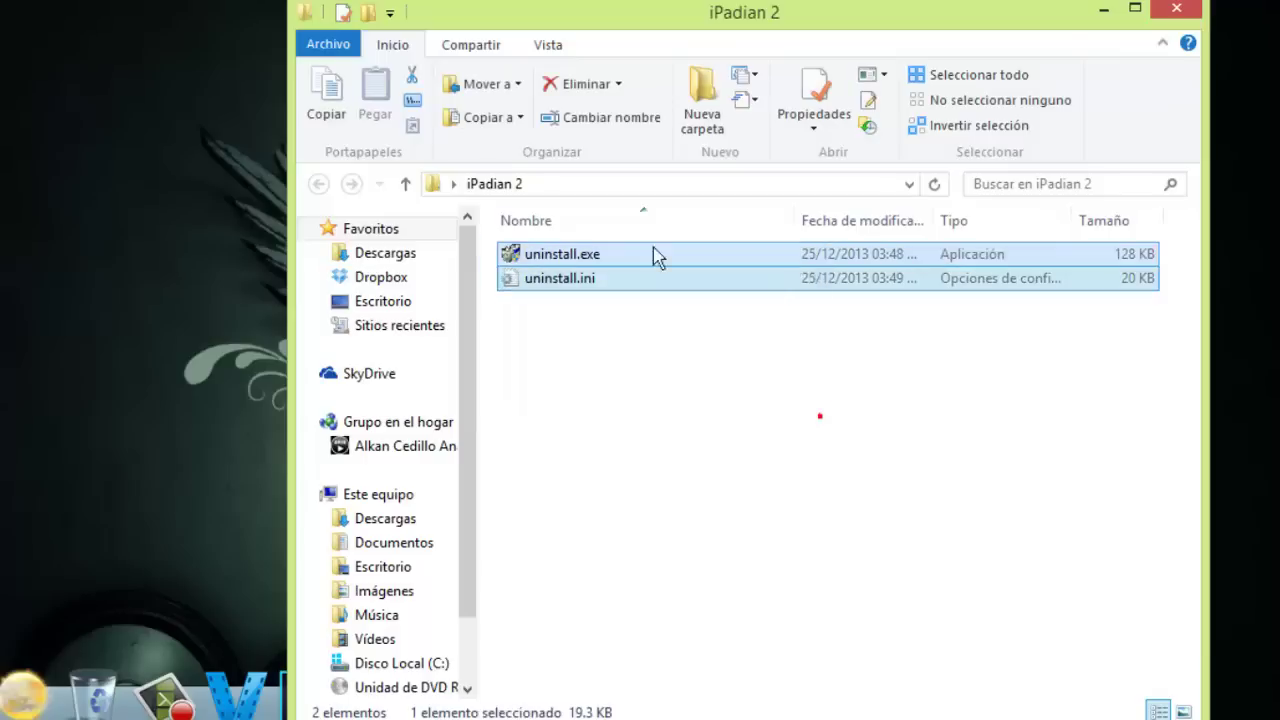
{"action": "left_click", "coordinate": [815, 367]}
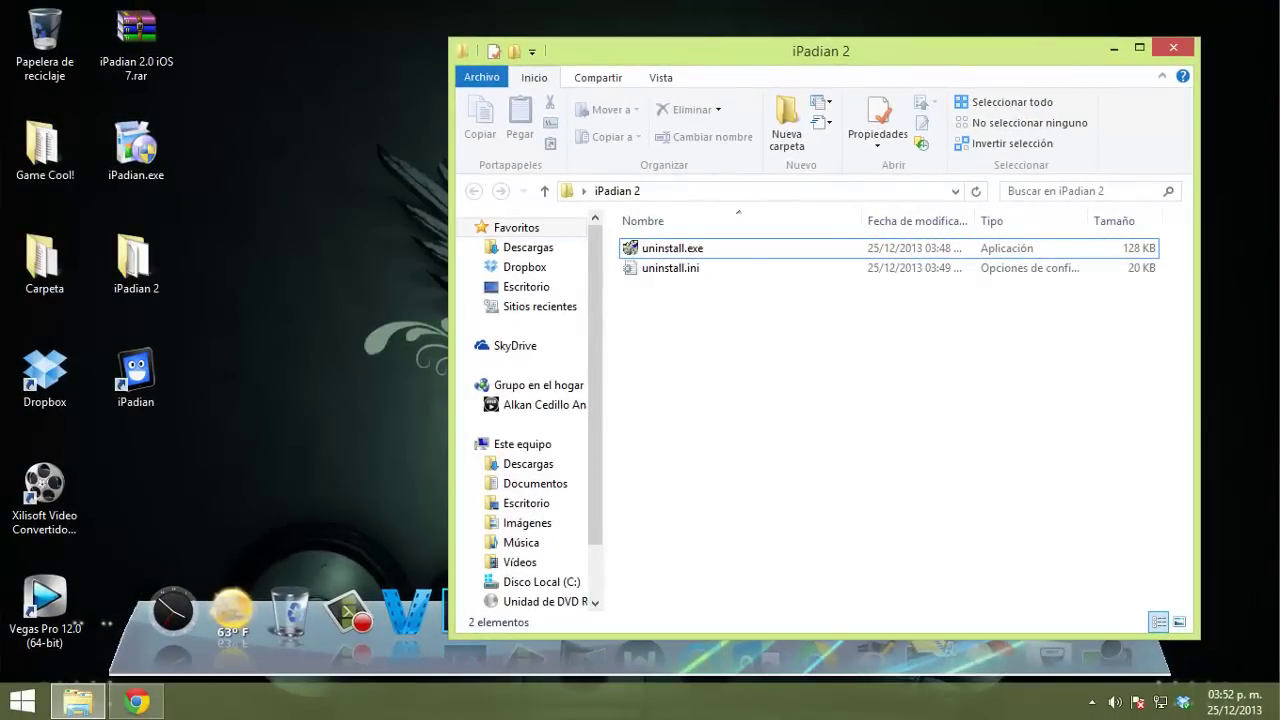
{"action": "left_click", "coordinate": [1156, 52]}
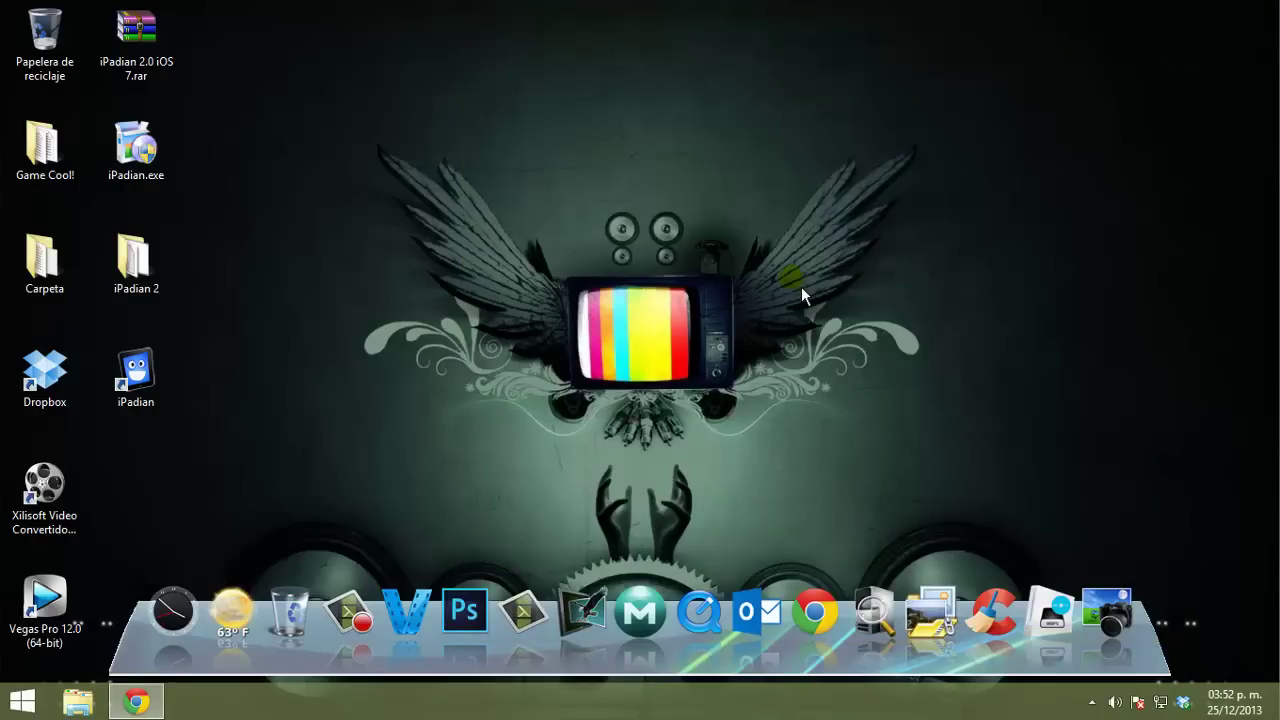
{"action": "left_click", "coordinate": [136, 375]}
{"action": "left_click", "coordinate": [975, 109]}
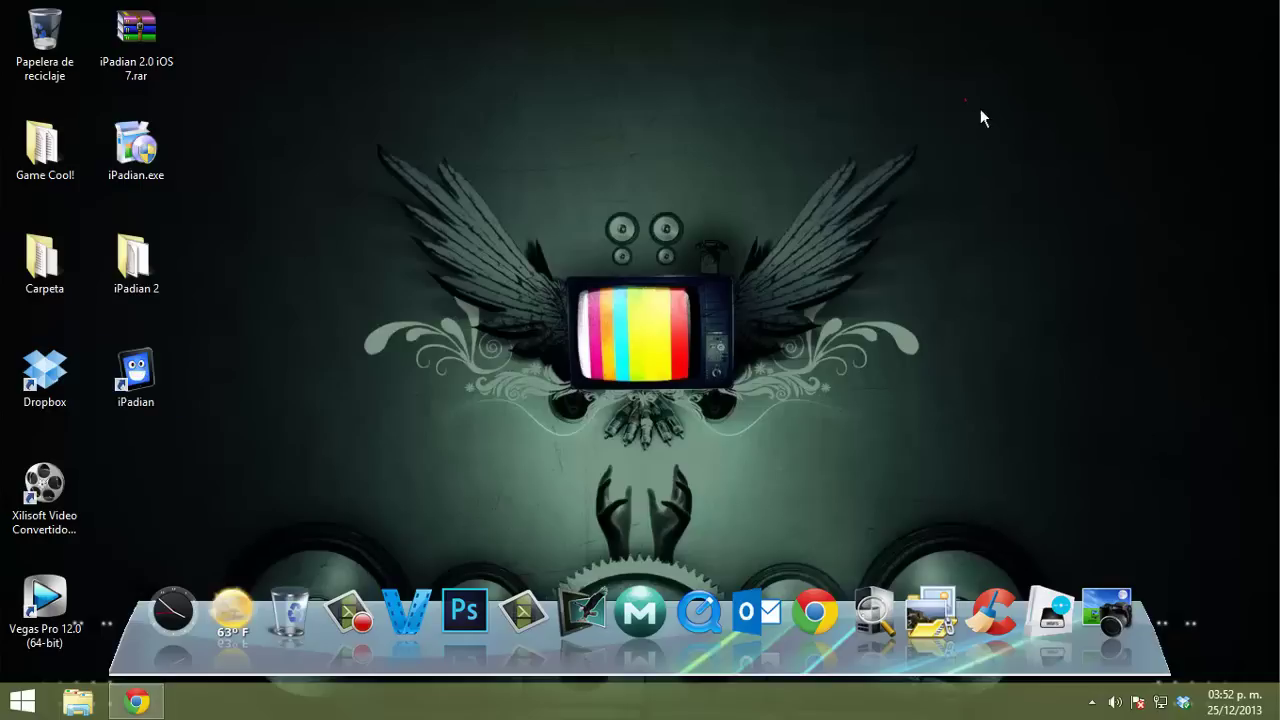